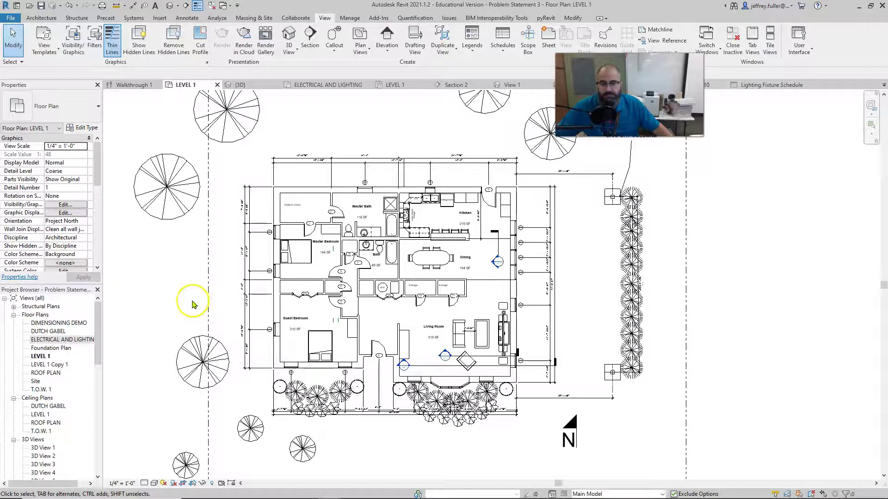
Step: Pan around the floor plan, checking the left dimension string and the Guest Bedroom room
{"action": "scroll", "coordinate": [189, 307], "scroll_direction": "down", "scroll_amount": 1}
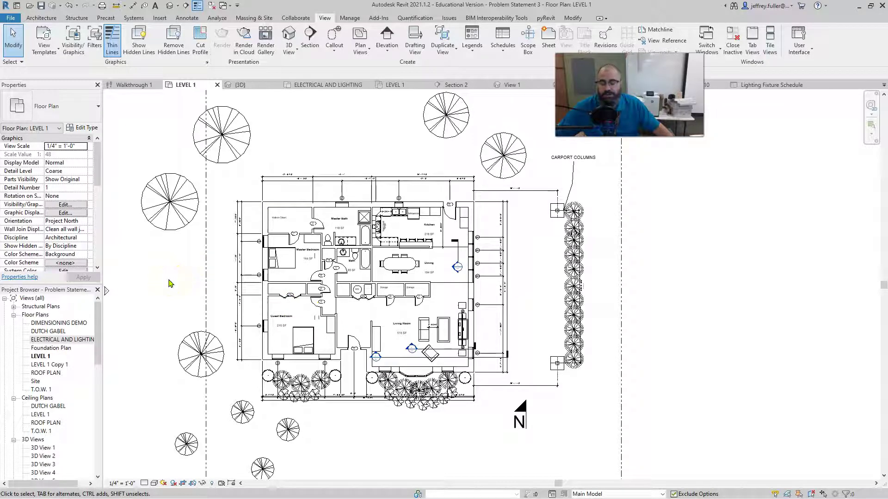
{"action": "left_click", "coordinate": [200, 296]}
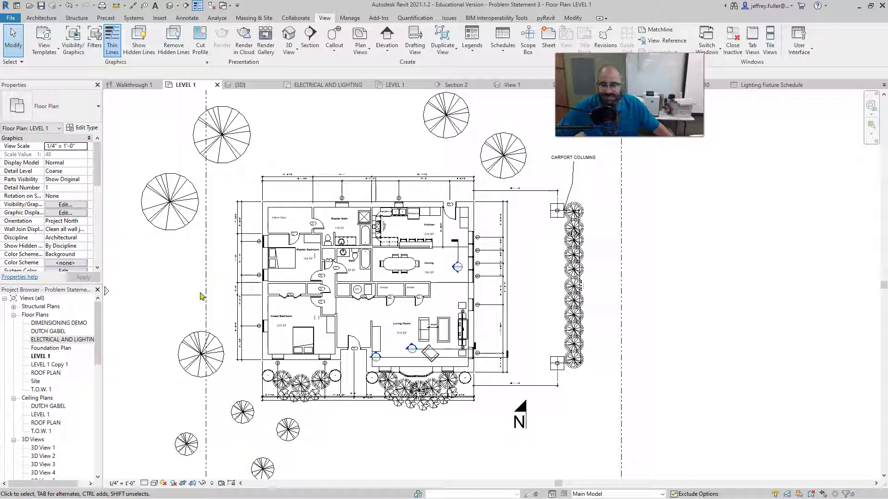
{"action": "scroll", "coordinate": [201, 297], "scroll_direction": "up", "scroll_amount": 2}
{"action": "middle_click_drag", "start_coordinate": [213, 287], "coordinate": [208, 277]}
{"action": "left_click", "coordinate": [248, 298]}
{"action": "left_click", "coordinate": [232, 298]}
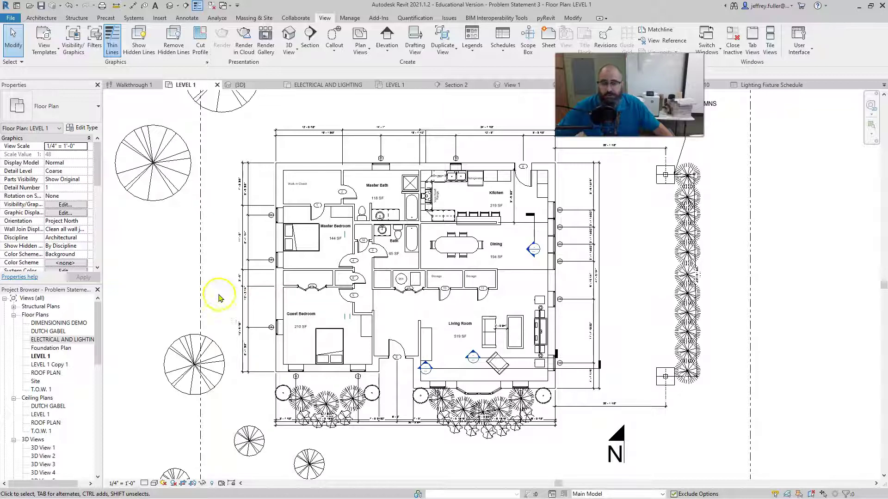
{"action": "middle_click_drag", "start_coordinate": [217, 295], "coordinate": [206, 301]}
{"action": "left_click", "coordinate": [297, 350]}
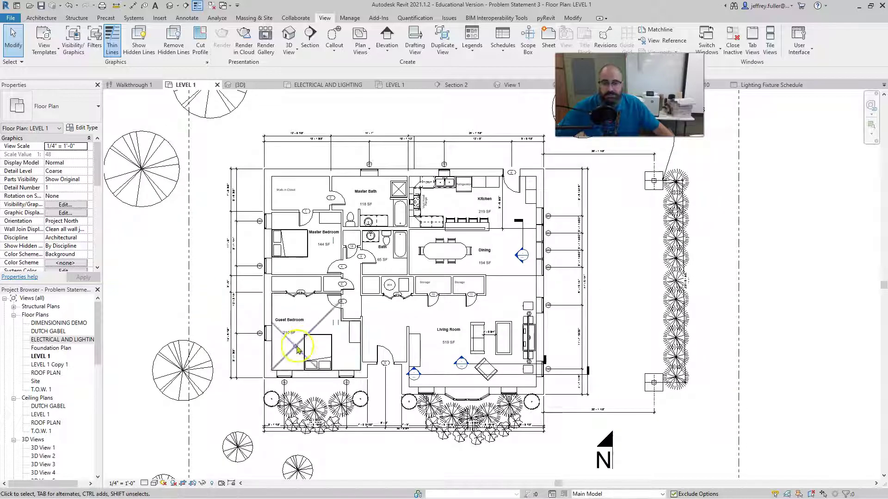
{"action": "left_click", "coordinate": [207, 303]}
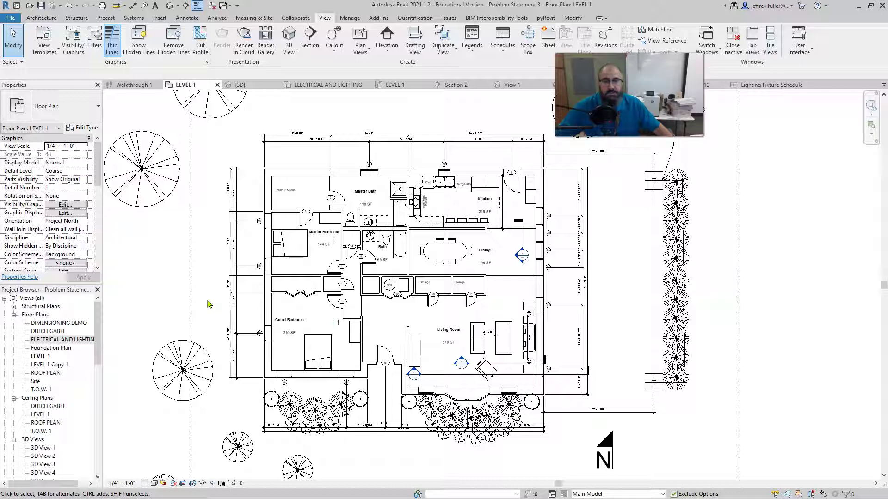
{"action": "left_click", "coordinate": [212, 300]}
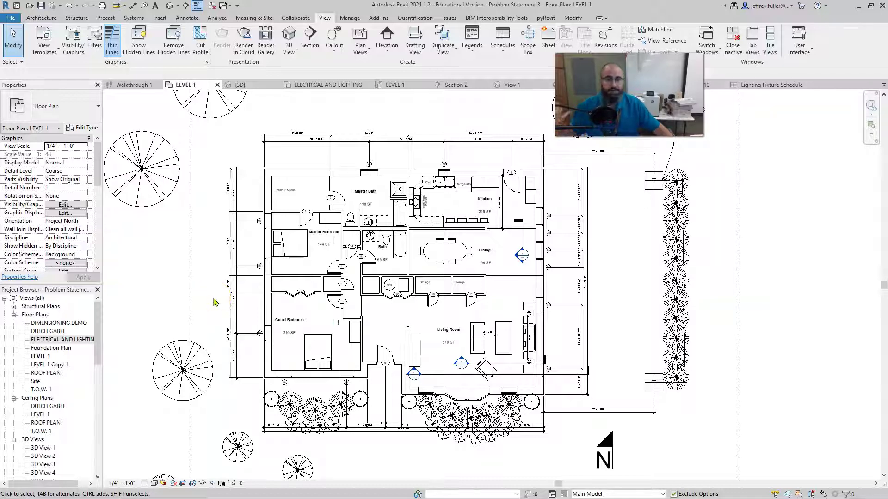
{"action": "left_click", "coordinate": [228, 144]}
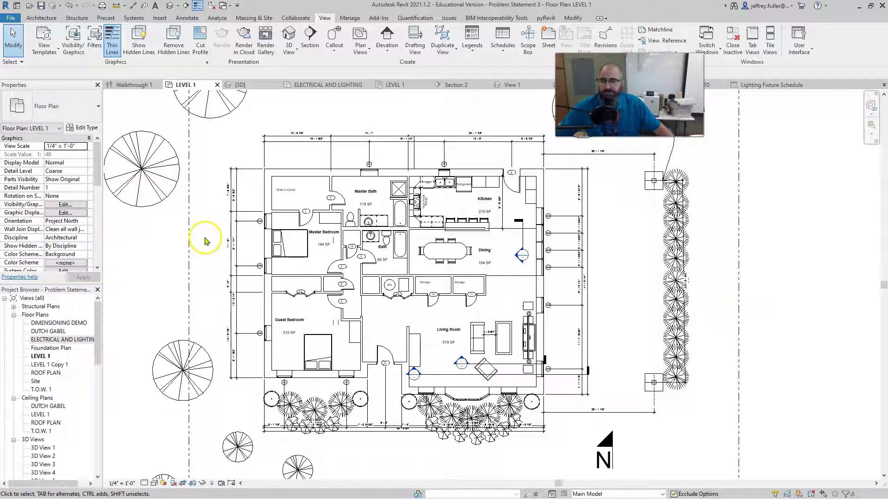
Step: Duplicate the LEVEL 1 view, then rename LEVEL 1 Copy 1 but keep its name unchanged
{"action": "left_click", "coordinate": [38, 340]}
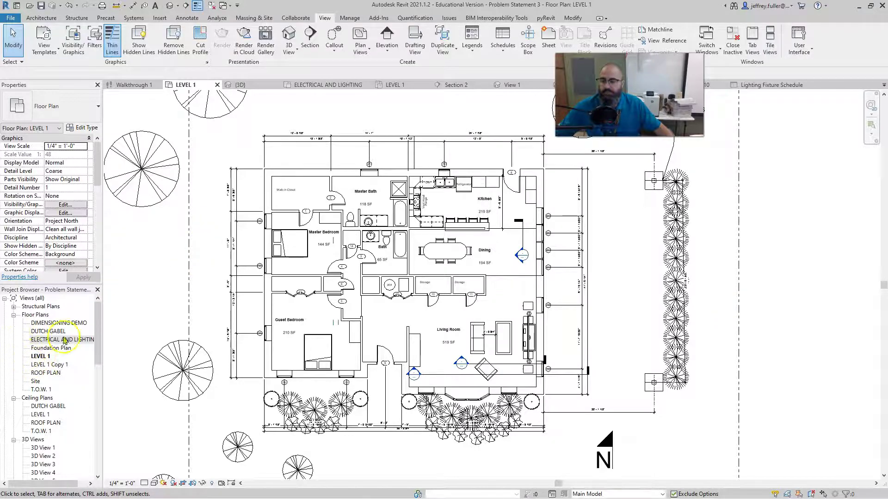
{"action": "left_click", "coordinate": [41, 357]}
{"action": "right_click", "coordinate": [39, 357]}
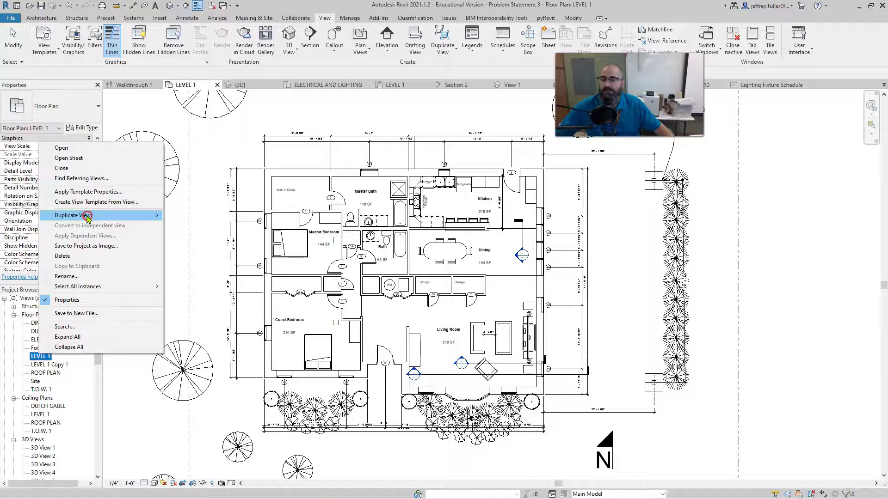
{"action": "mouse_move", "coordinate": [87, 218]}
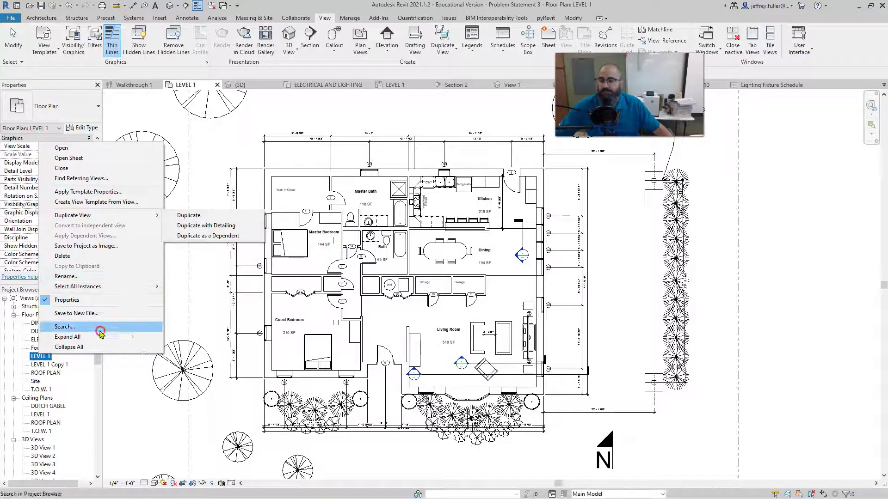
{"action": "left_click", "coordinate": [57, 365]}
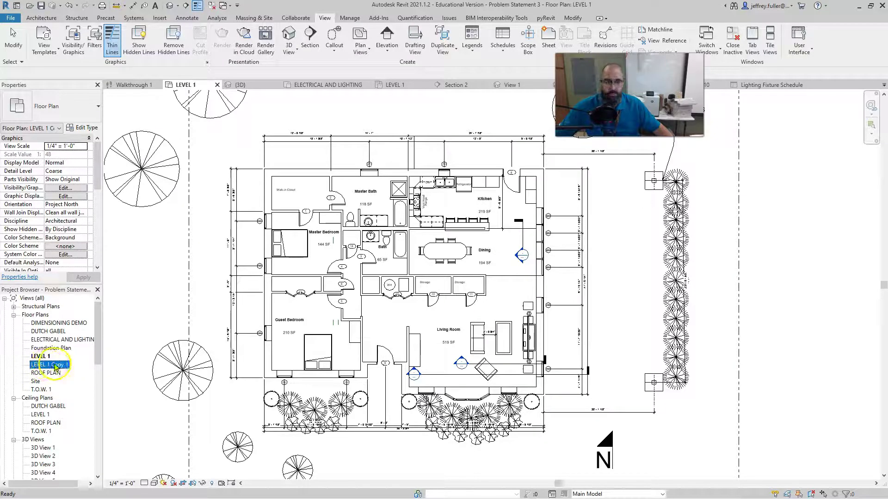
{"action": "right_click", "coordinate": [59, 366]}
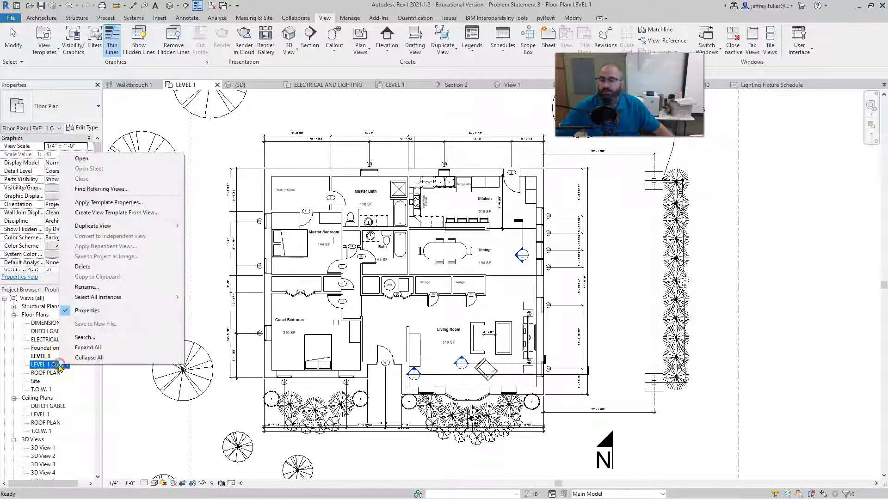
{"action": "left_click", "coordinate": [98, 288]}
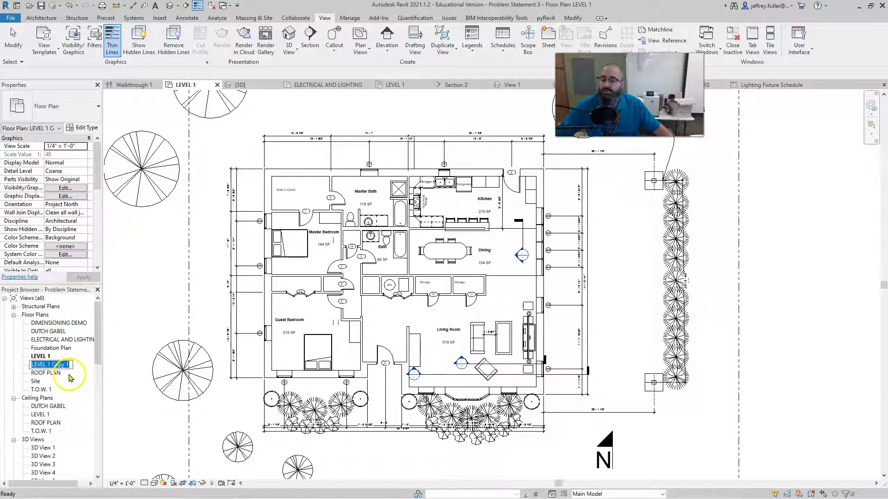
{"action": "key", "text": "Return"}
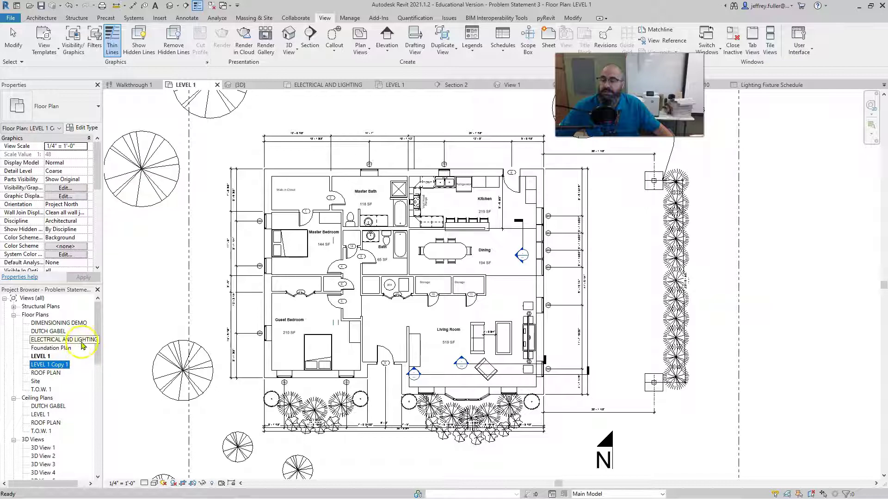
Step: Open the ELECTRICAL AND LIGHTING floor plan from the Project Browser
{"action": "left_click", "coordinate": [81, 342]}
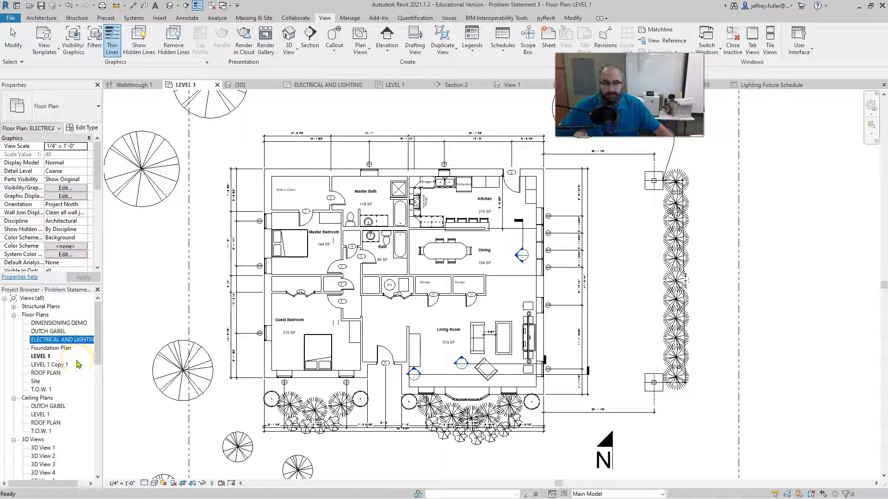
{"action": "left_click", "coordinate": [75, 365]}
{"action": "left_click", "coordinate": [103, 332]}
{"action": "left_click", "coordinate": [111, 335]}
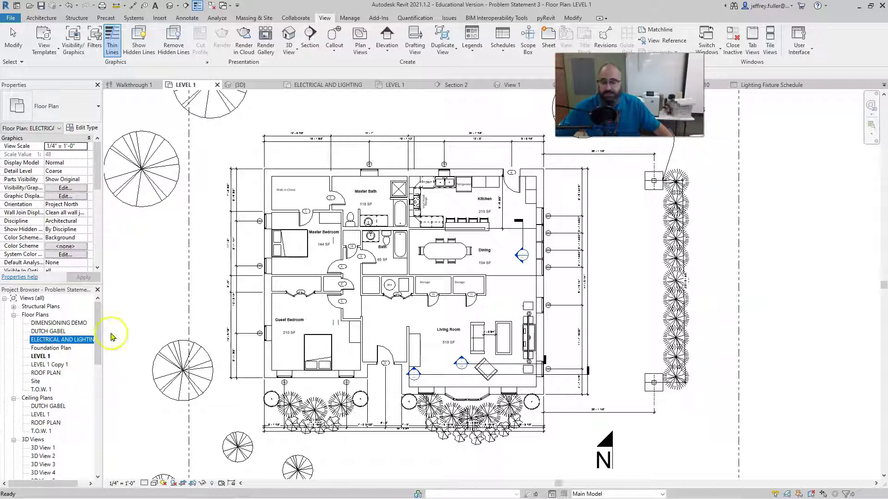
{"action": "left_click", "coordinate": [85, 344]}
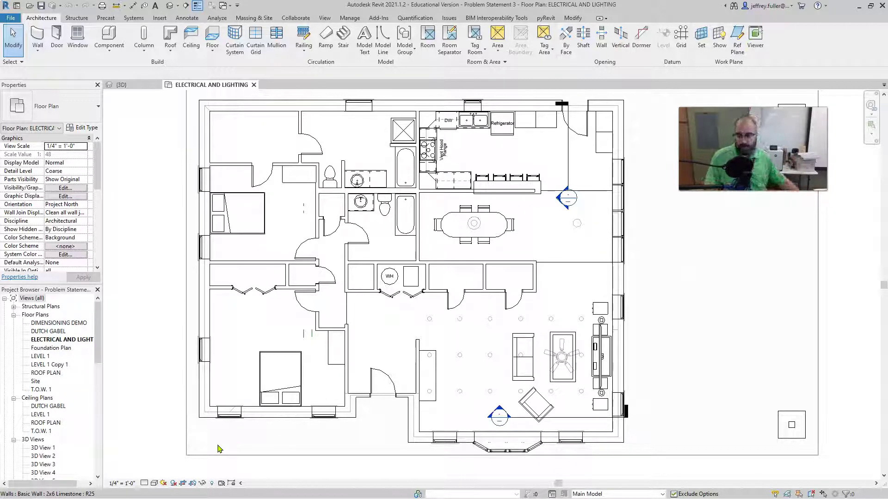
{"action": "left_click", "coordinate": [136, 449]}
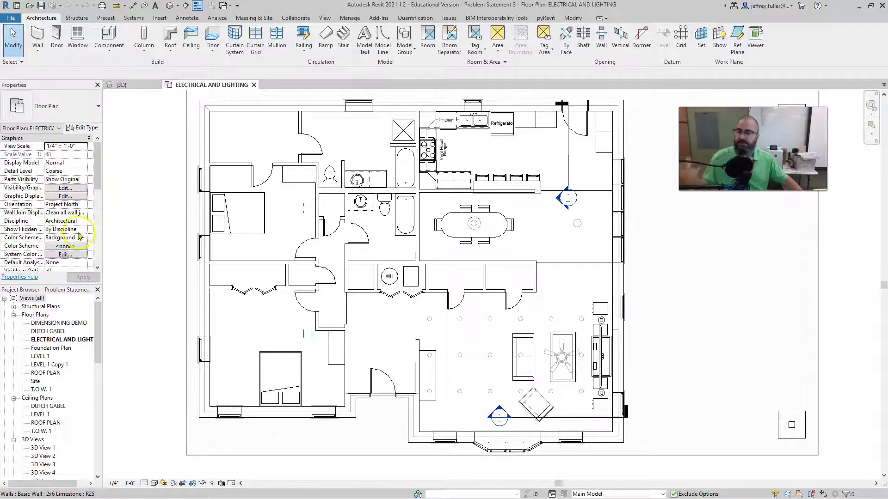
{"action": "scroll", "coordinate": [69, 240], "scroll_direction": "down", "scroll_amount": 4}
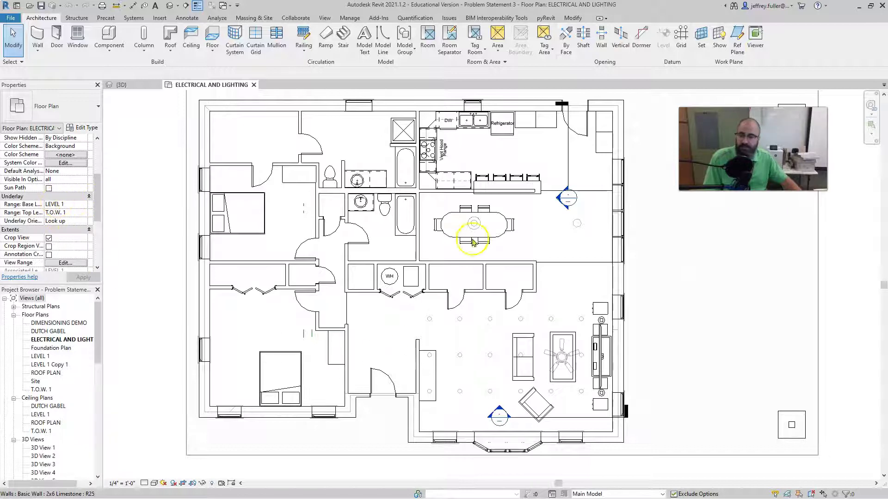
{"action": "left_click", "coordinate": [58, 339]}
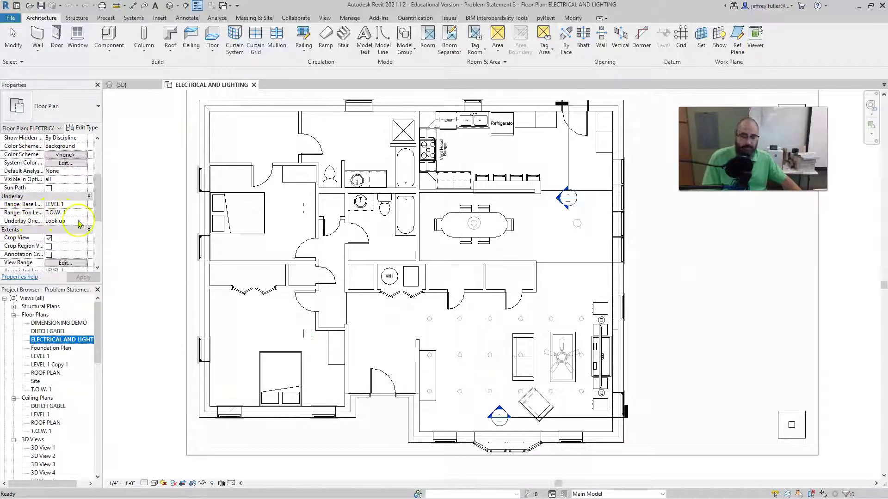
{"action": "scroll", "coordinate": [338, 259], "scroll_direction": "down", "scroll_amount": 5}
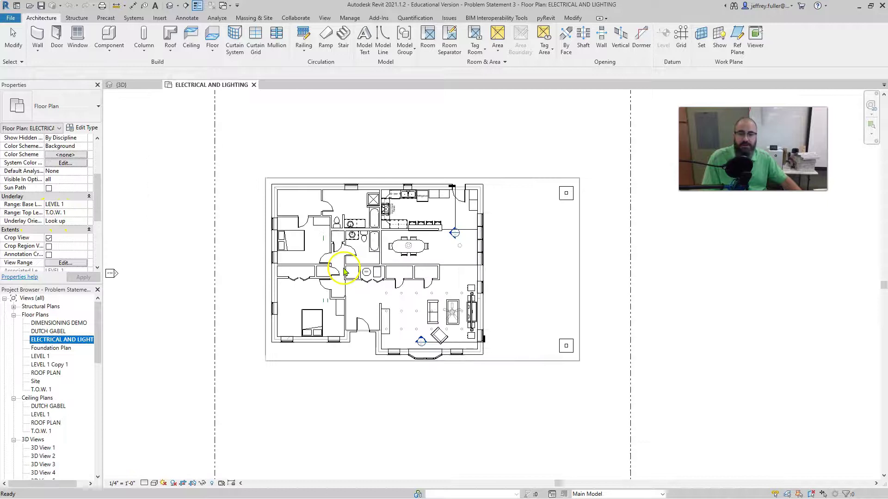
{"action": "left_click", "coordinate": [335, 359]}
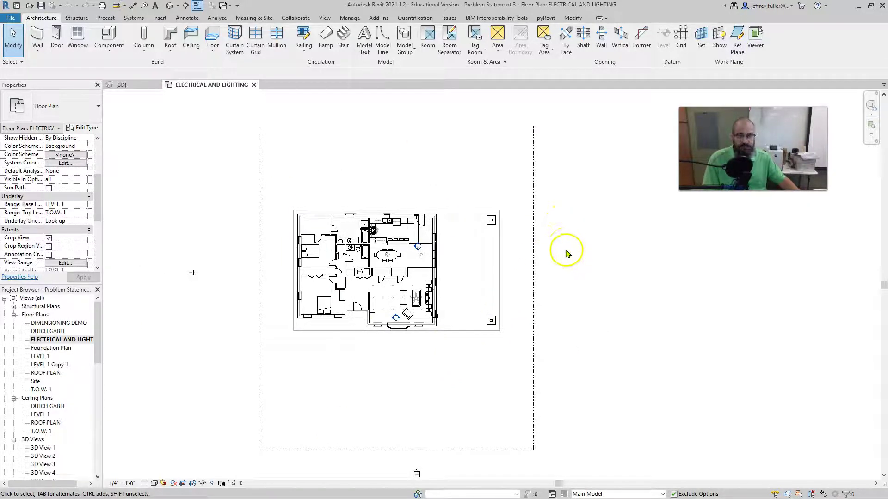
{"action": "scroll", "coordinate": [394, 306], "scroll_direction": "up", "scroll_amount": 3}
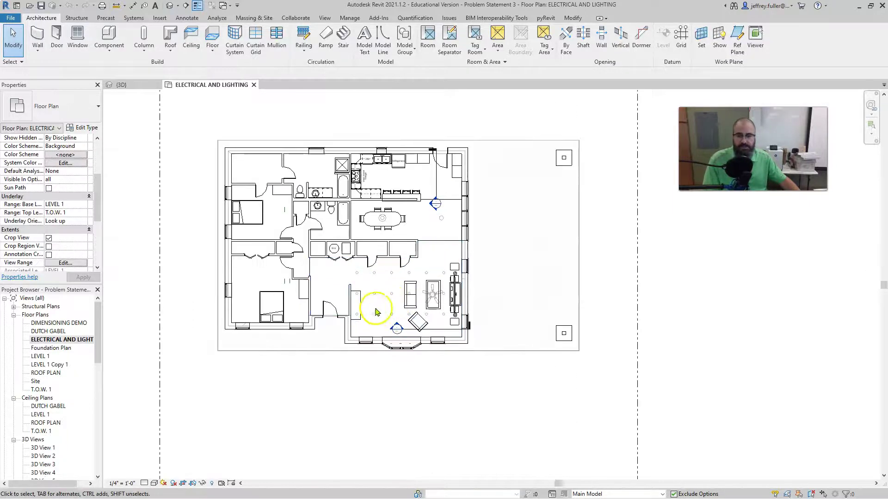
{"action": "scroll", "coordinate": [368, 361], "scroll_direction": "up", "scroll_amount": 3}
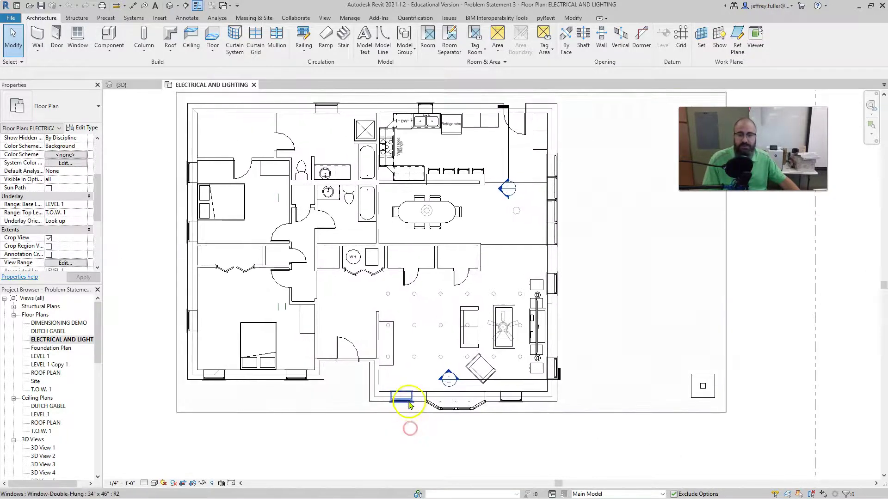
{"action": "middle_click_drag", "start_coordinate": [410, 404], "coordinate": [426, 438]}
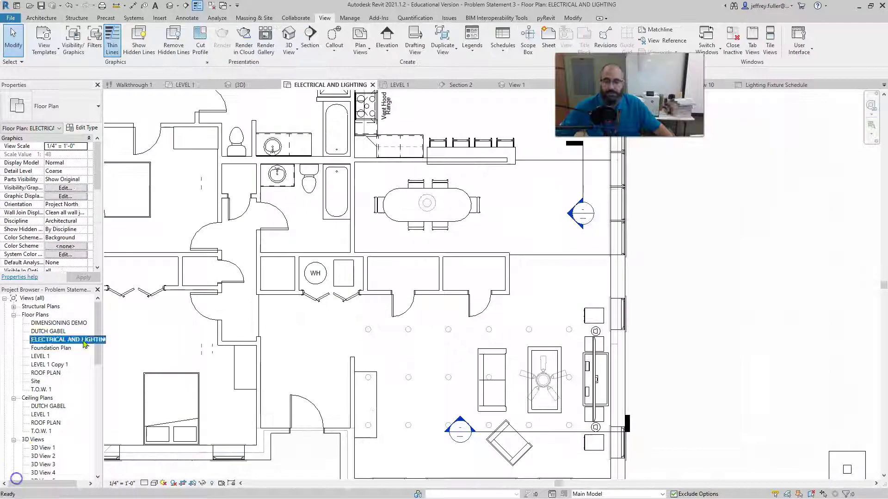
{"action": "scroll", "coordinate": [179, 347], "scroll_direction": "down", "scroll_amount": 3}
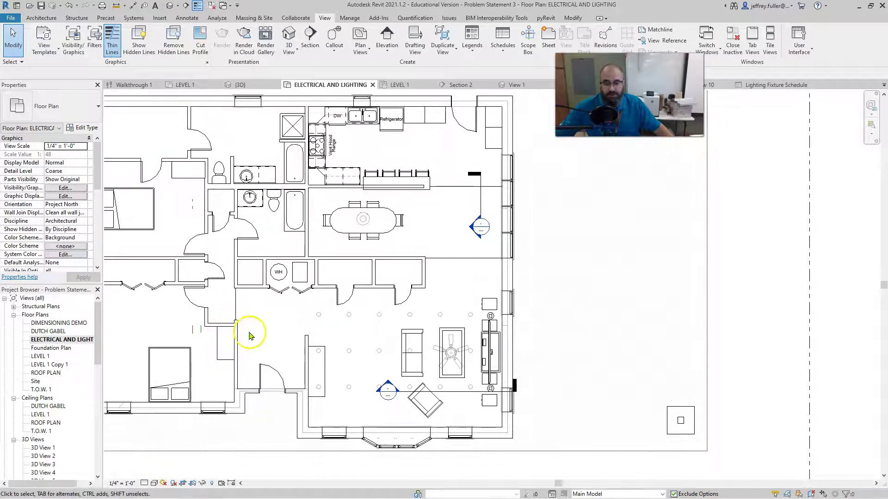
Step: Pan and click empty spots in the plan, then switch to Chrome's RevitCity pendant light results
{"action": "middle_click_drag", "start_coordinate": [250, 335], "coordinate": [301, 357]}
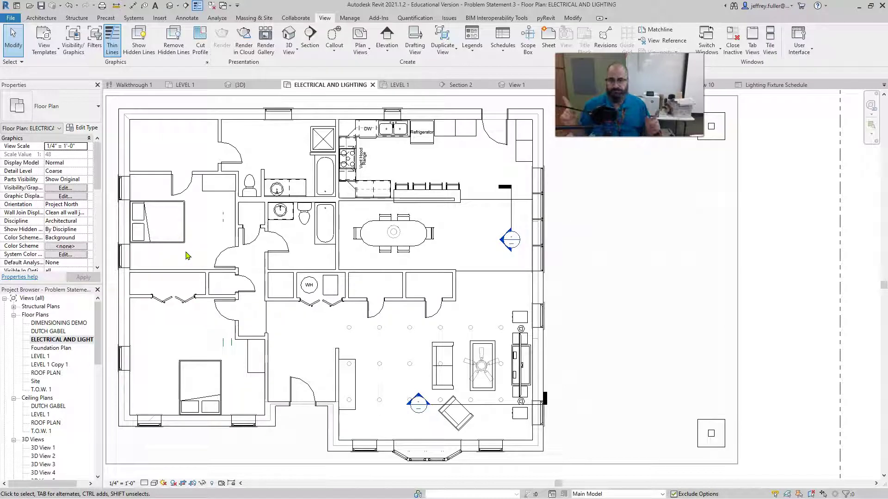
{"action": "left_click", "coordinate": [164, 178]}
{"action": "left_click", "coordinate": [149, 113]}
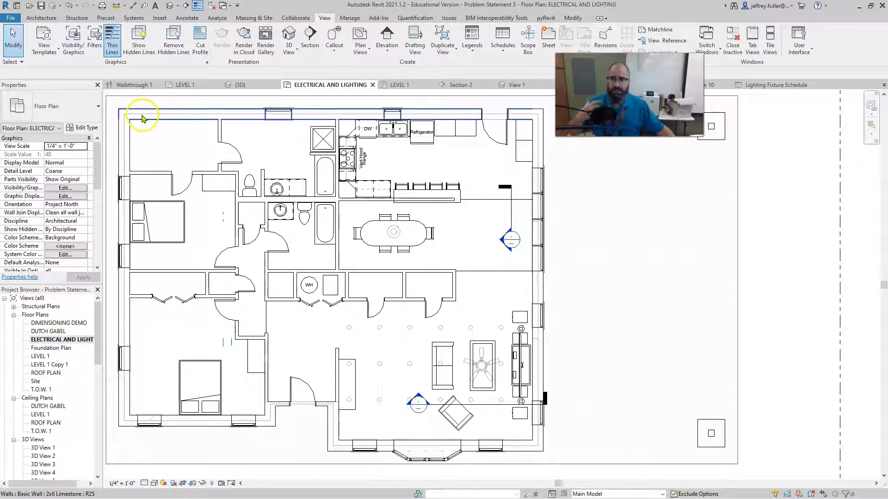
{"action": "left_click", "coordinate": [154, 127]}
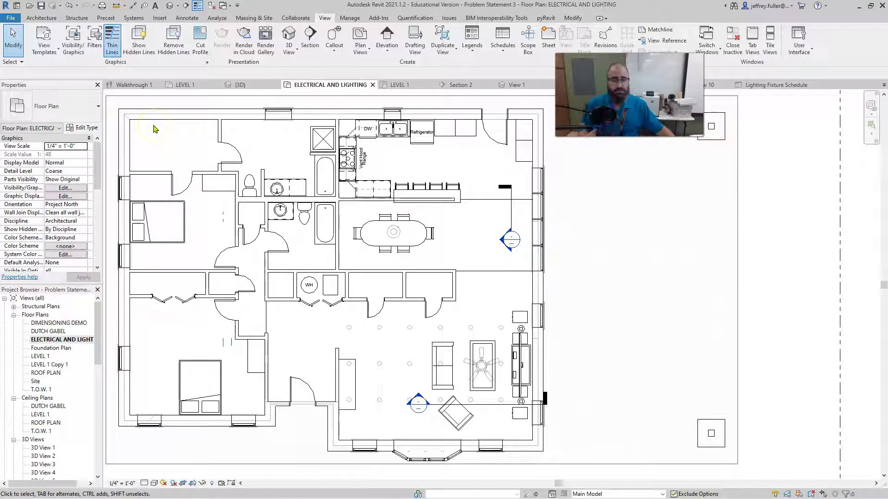
{"action": "left_click", "coordinate": [159, 136]}
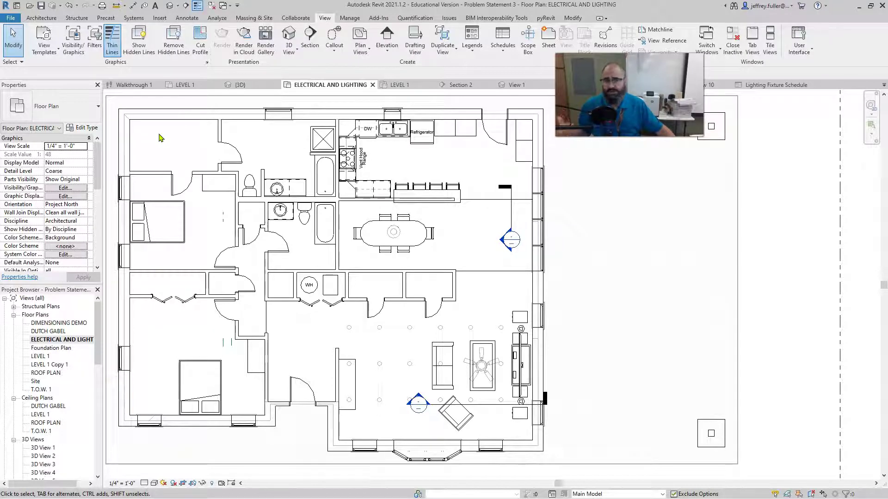
{"action": "left_click", "coordinate": [161, 136]}
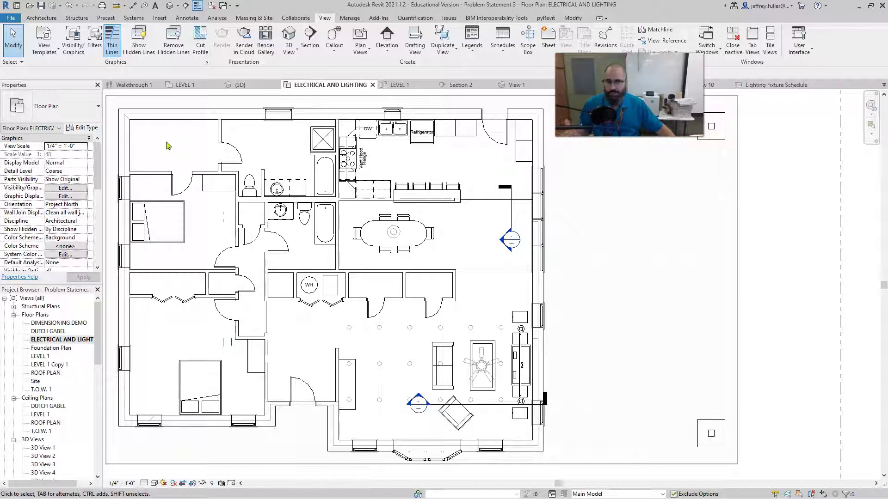
{"action": "left_click", "coordinate": [209, 167]}
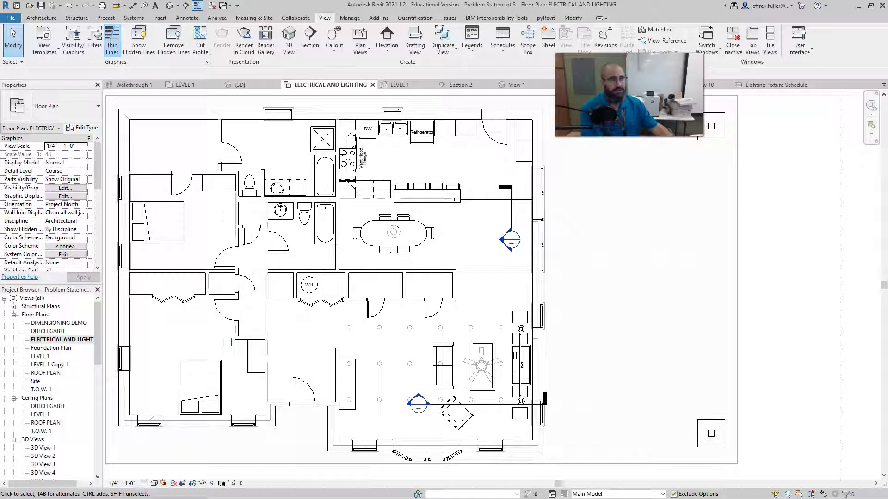
{"action": "key", "text": "alt+Tab"}
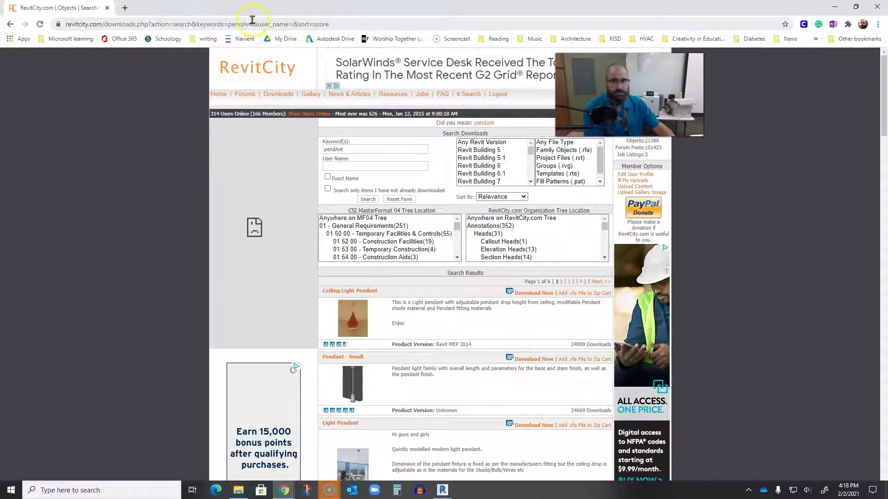
Step: Search Google for 'revit families' in a new tab, then minimize Chrome
{"action": "left_click", "coordinate": [124, 8]}
{"action": "left_click", "coordinate": [136, 23]}
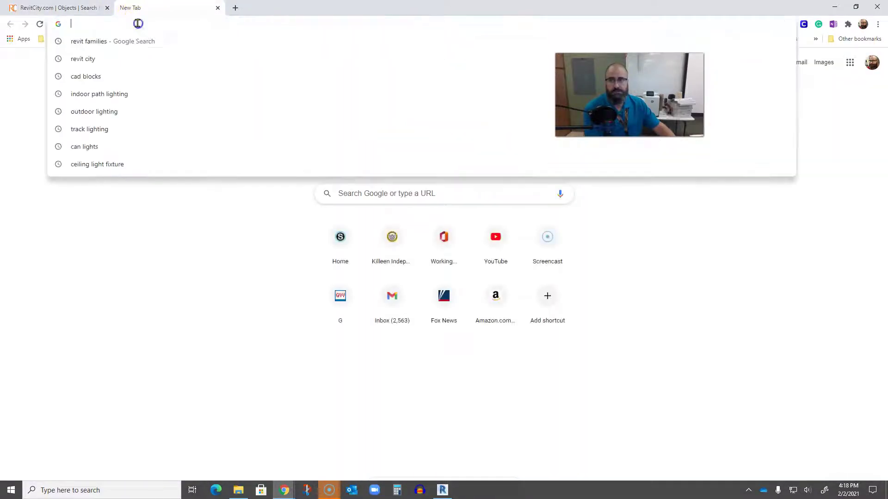
{"action": "type", "text": "revit families"}
{"action": "key", "text": "Return"}
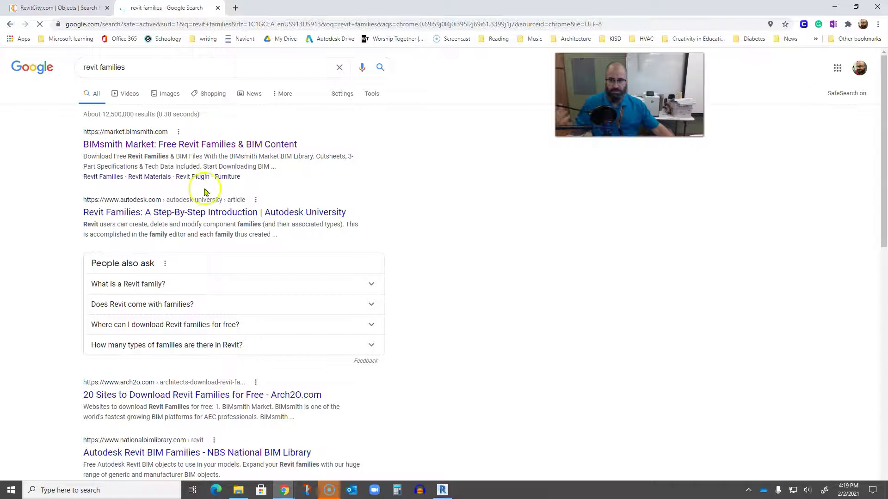
{"action": "scroll", "coordinate": [211, 217], "scroll_direction": "down", "scroll_amount": 4}
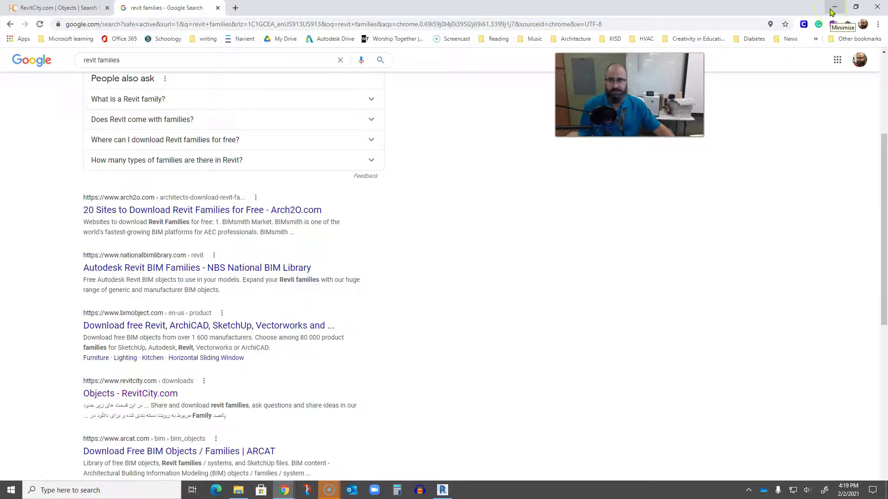
{"action": "left_click", "coordinate": [832, 10]}
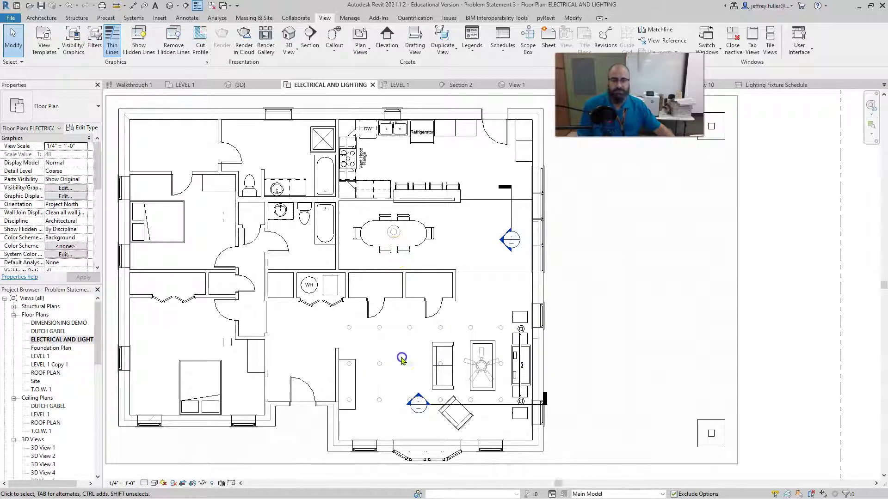
Step: Zoom and recentre the Electrical and Lighting plan, then show the Architecture ribbon tools
{"action": "scroll", "coordinate": [402, 360], "scroll_direction": "up", "scroll_amount": 1}
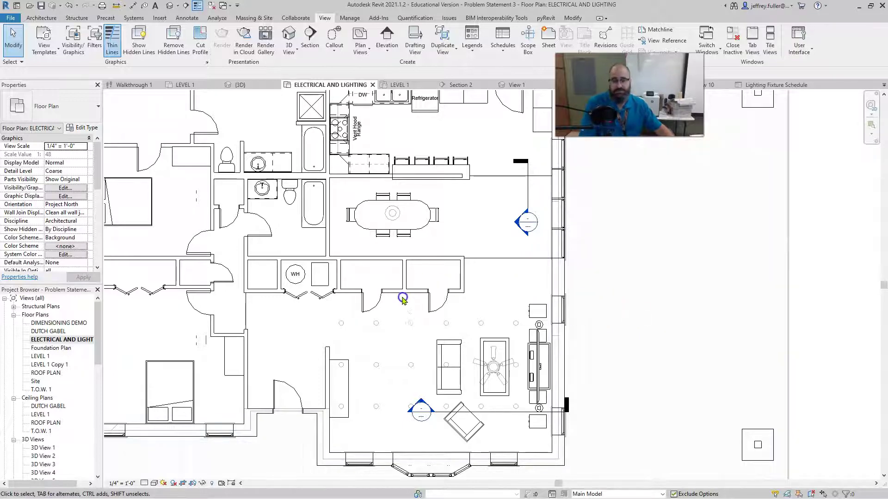
{"action": "scroll", "coordinate": [588, 293], "scroll_direction": "down", "scroll_amount": 2}
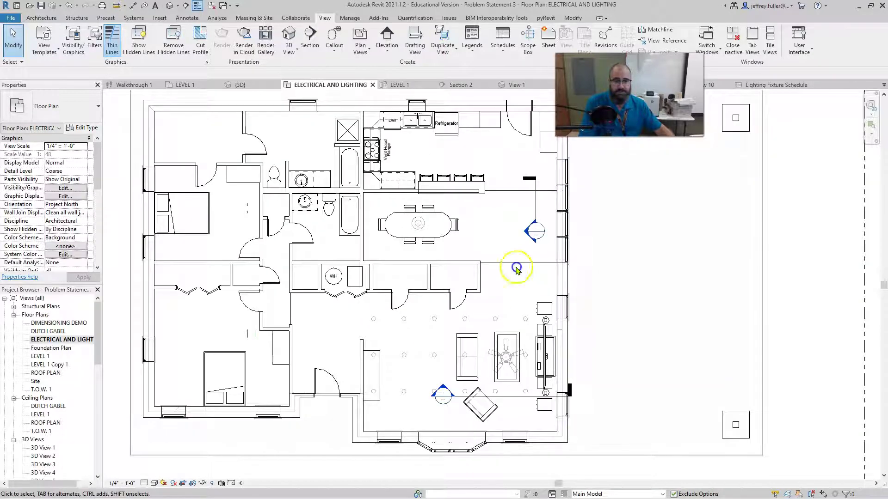
{"action": "left_click", "coordinate": [545, 287]}
{"action": "middle_click_drag", "start_coordinate": [583, 288], "coordinate": [604, 307]}
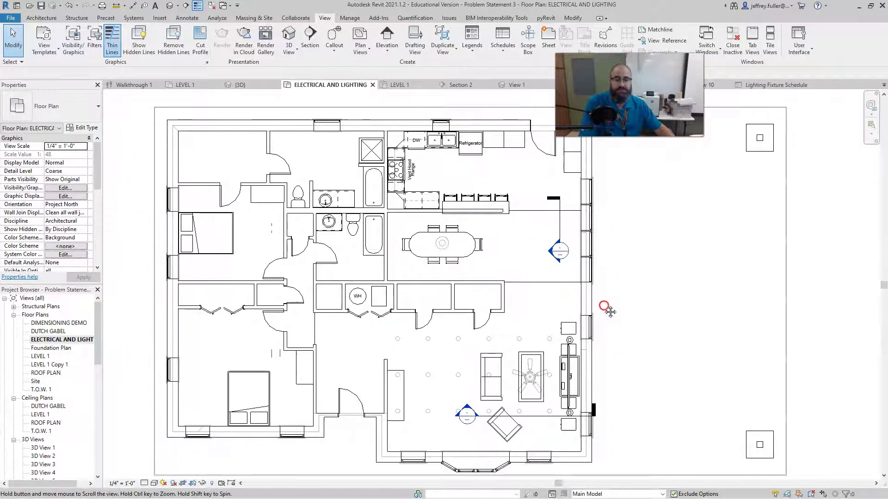
{"action": "left_click", "coordinate": [668, 360]}
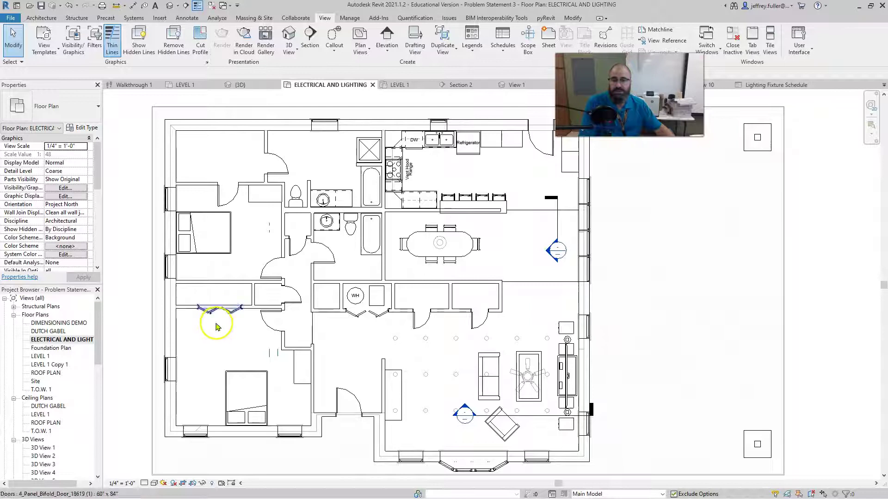
{"action": "middle_click_drag", "start_coordinate": [625, 285], "coordinate": [618, 299]}
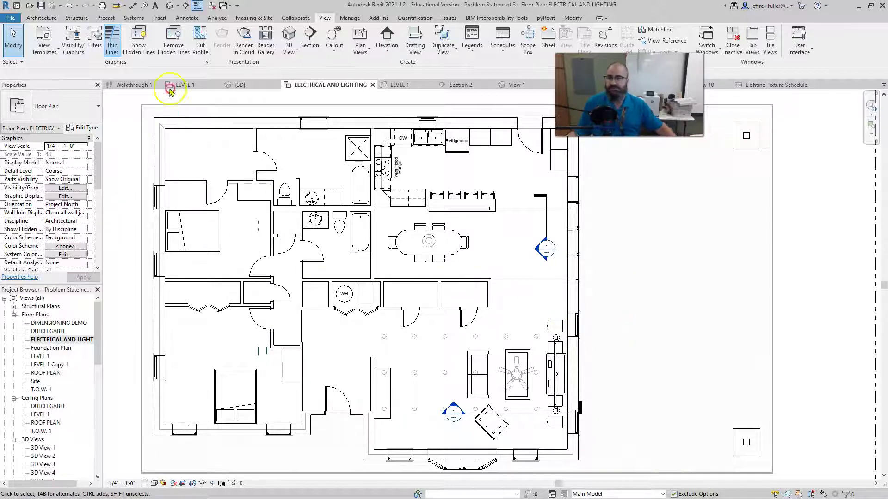
{"action": "left_click", "coordinate": [42, 18]}
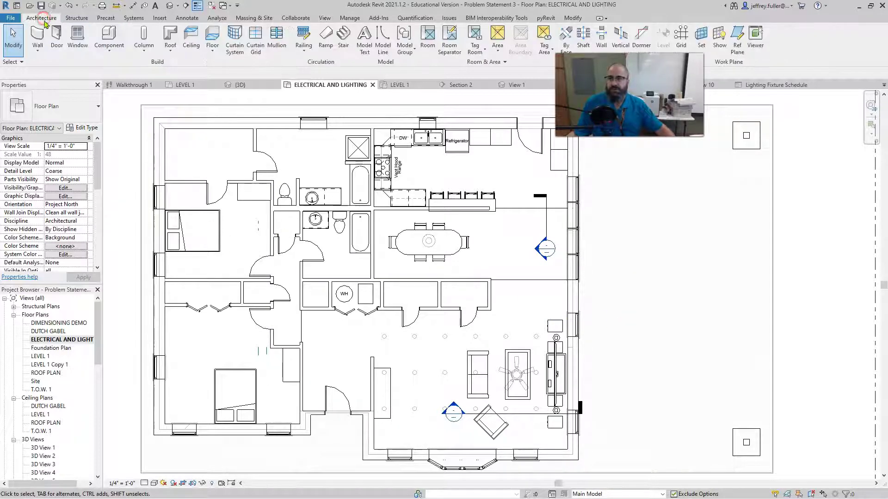
Step: Start placing a Component and open Load Family on the Internal lighting library
{"action": "left_click", "coordinate": [110, 36]}
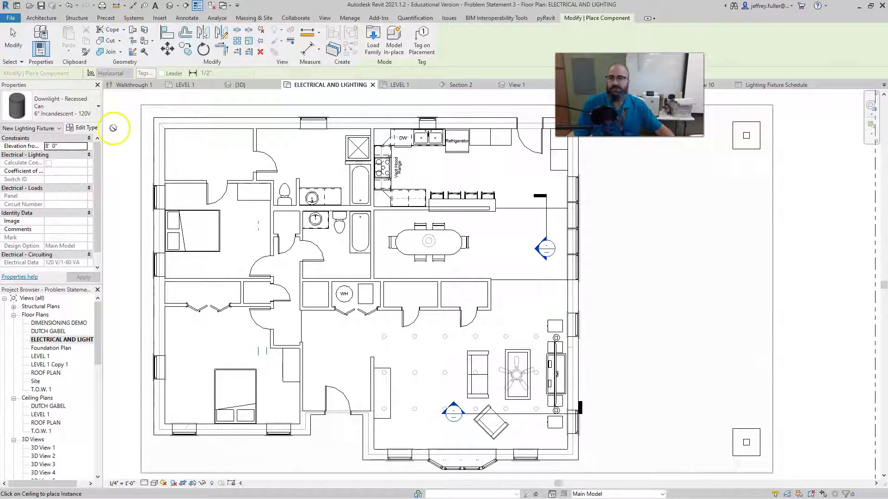
{"action": "left_click", "coordinate": [373, 45]}
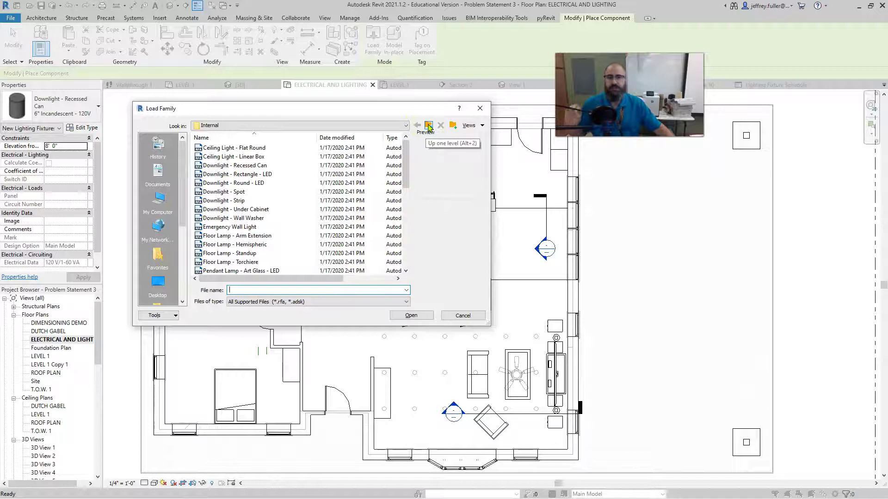
Step: Go up from the Internal lighting folder to the top-level Libraries folder
{"action": "left_click", "coordinate": [428, 126]}
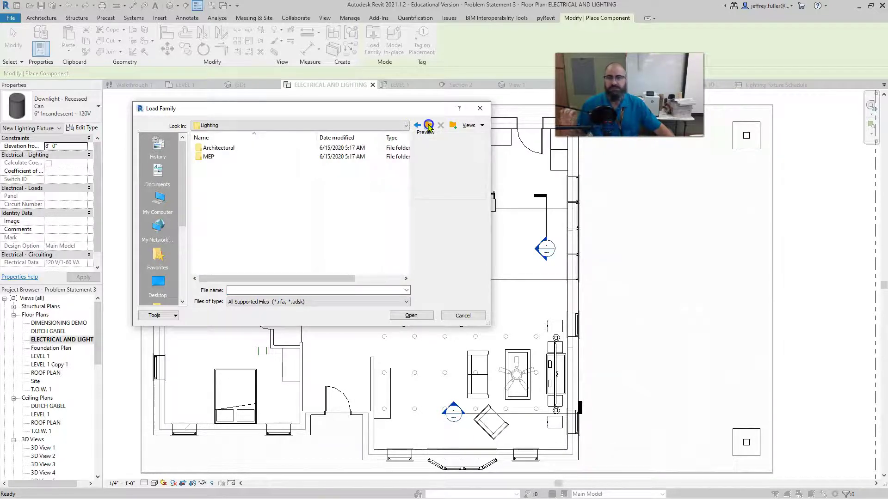
{"action": "left_click", "coordinate": [429, 126]}
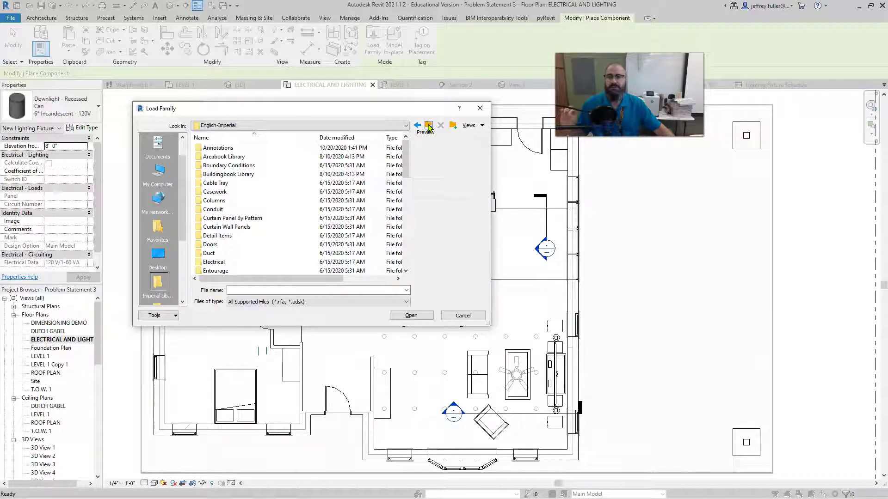
{"action": "left_click", "coordinate": [429, 126]}
{"action": "left_click", "coordinate": [222, 125]}
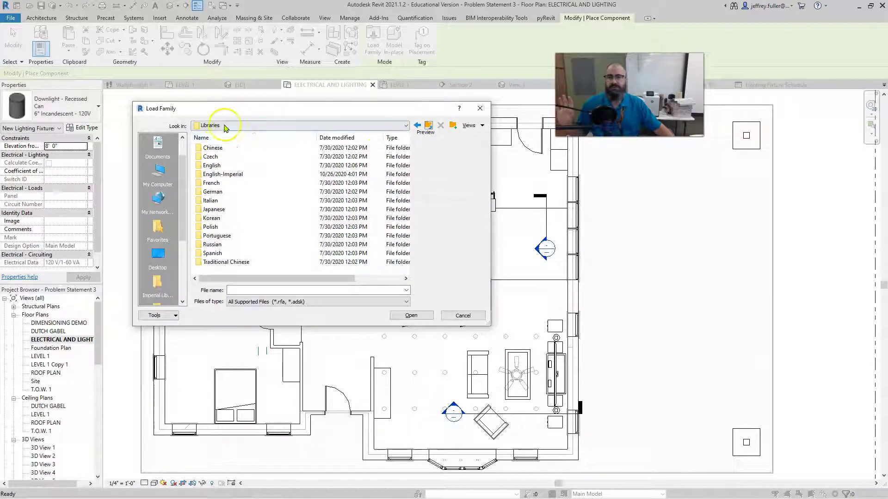
Step: Browse into English-Imperial > Lighting > Architectural > Internal in the Load Family dialog
{"action": "double_click", "coordinate": [222, 175]}
{"action": "scroll", "coordinate": [270, 196], "scroll_direction": "down", "scroll_amount": 5}
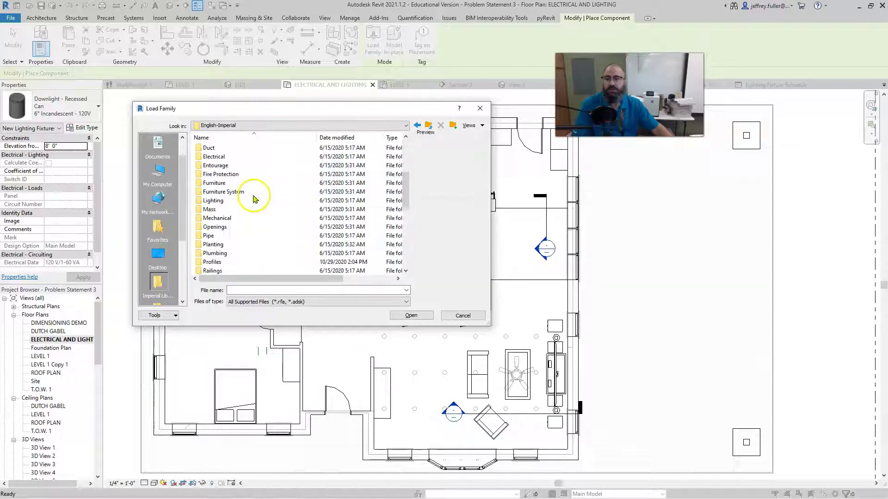
{"action": "scroll", "coordinate": [258, 185], "scroll_direction": "up", "scroll_amount": 1}
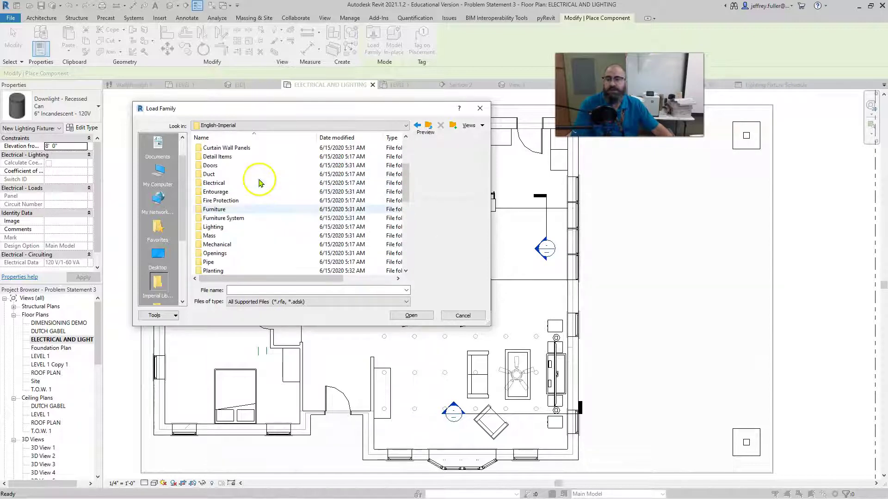
{"action": "scroll", "coordinate": [218, 206], "scroll_direction": "down", "scroll_amount": 1}
{"action": "double_click", "coordinate": [214, 200]}
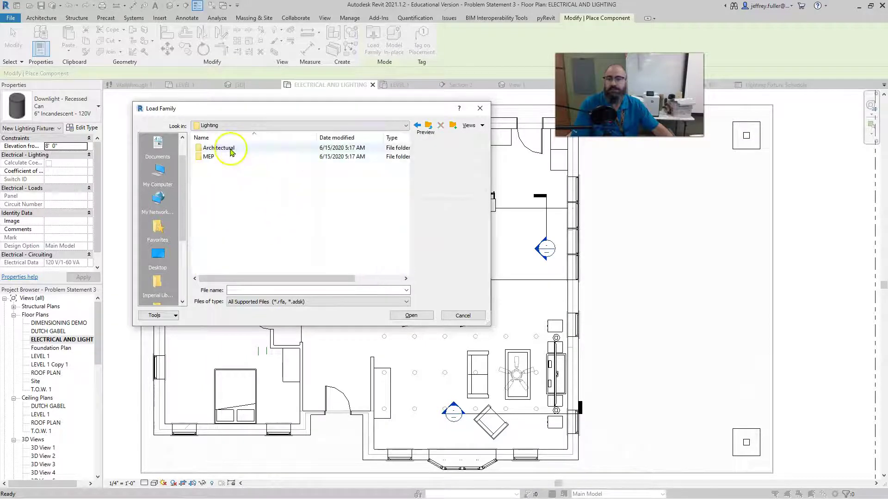
{"action": "double_click", "coordinate": [227, 149]}
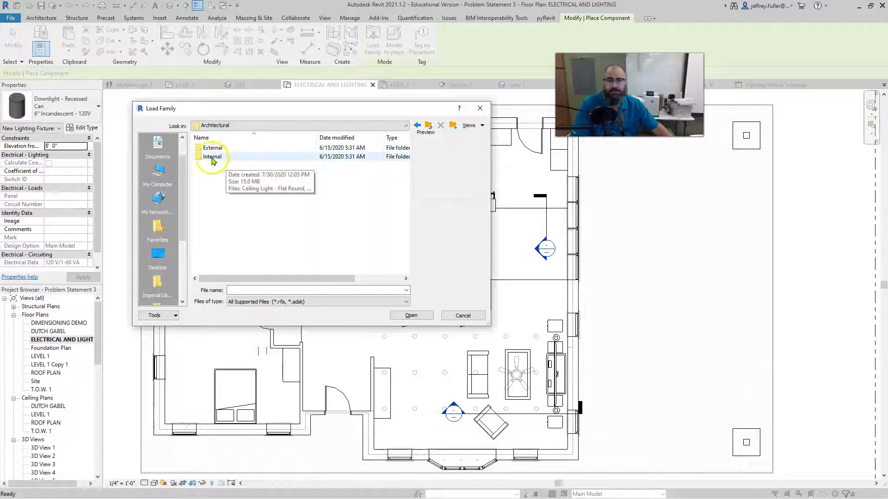
{"action": "double_click", "coordinate": [211, 157]}
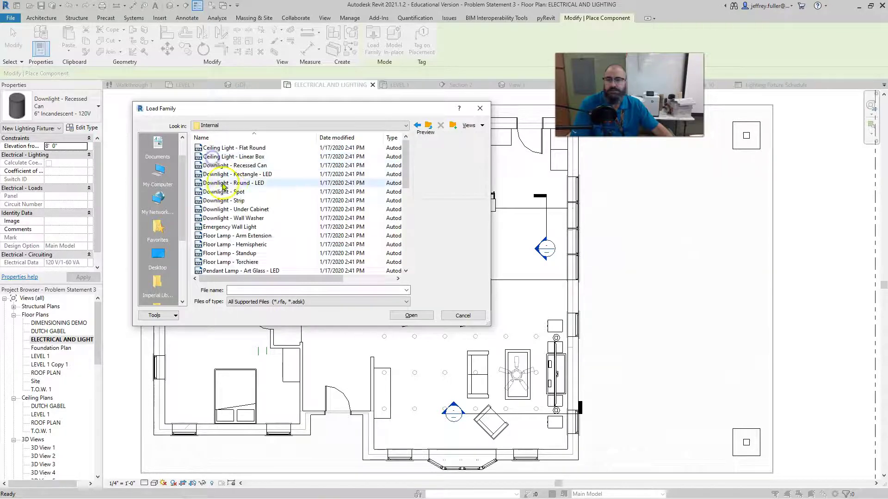
{"action": "scroll", "coordinate": [253, 166], "scroll_direction": "down", "scroll_amount": 9}
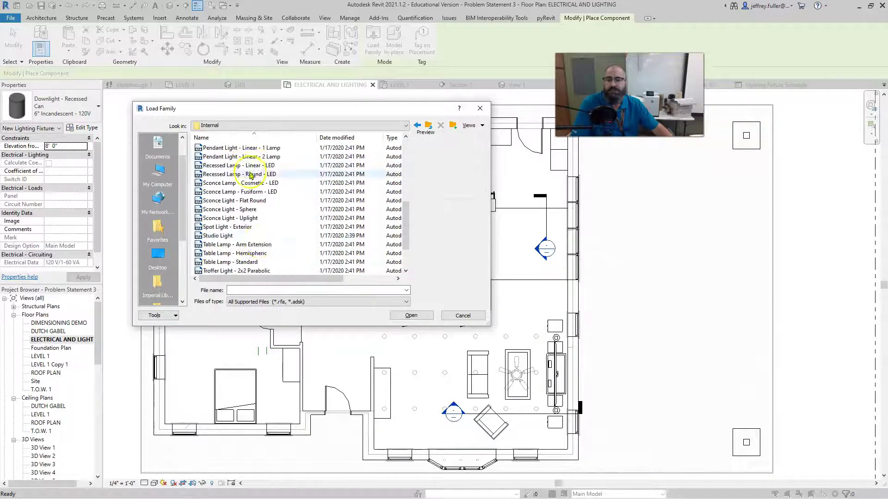
{"action": "scroll", "coordinate": [256, 238], "scroll_direction": "up", "scroll_amount": 9}
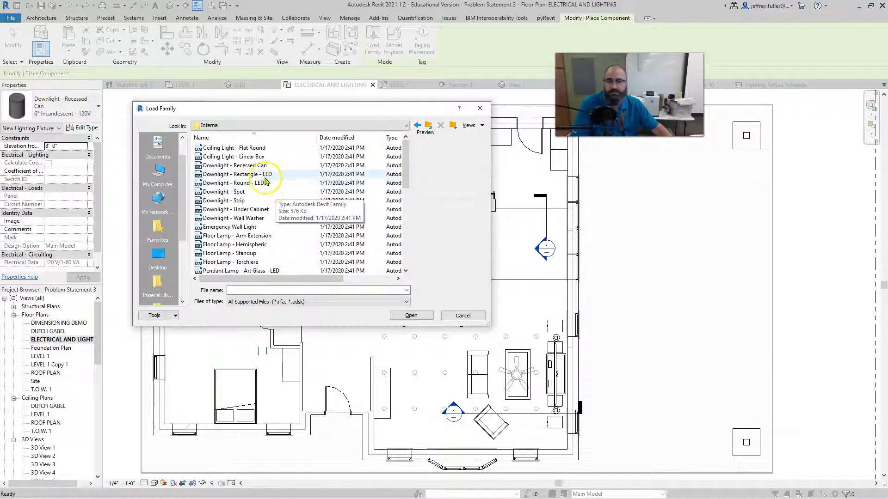
Step: Load the Downlight - Round - LED.rfa family
{"action": "left_click", "coordinate": [258, 193]}
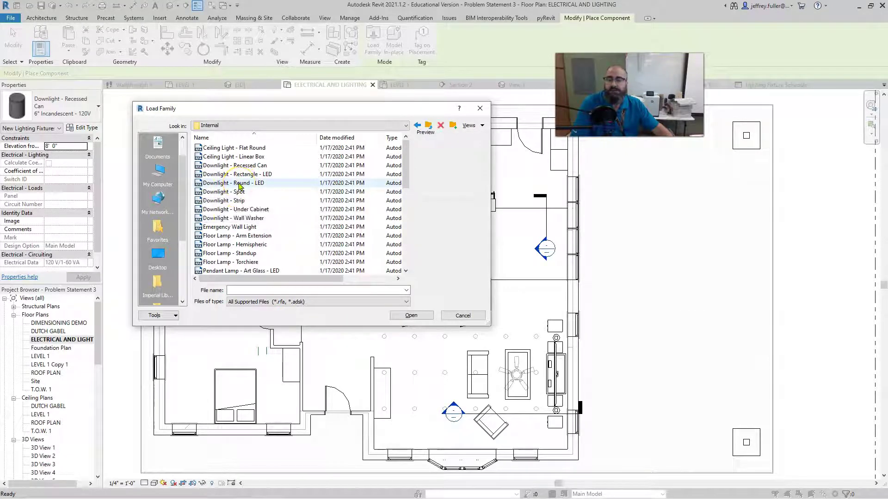
{"action": "left_click", "coordinate": [239, 185]}
{"action": "left_click", "coordinate": [409, 314]}
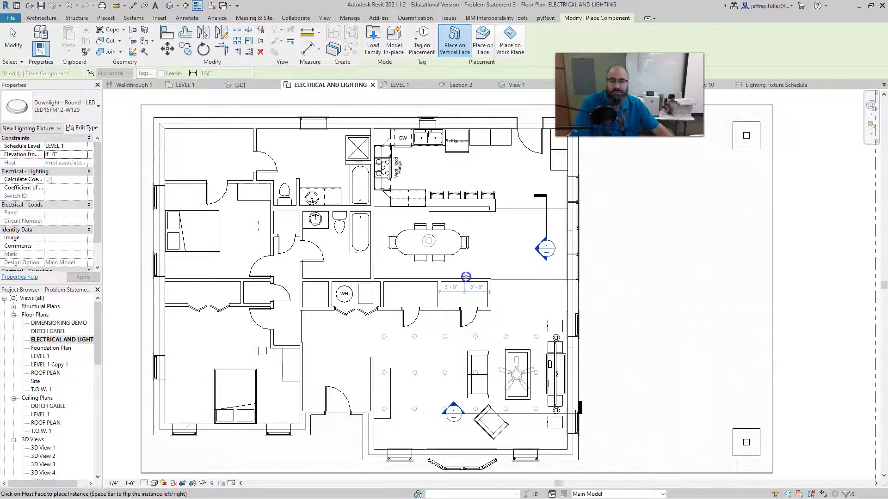
Step: Place the round LED downlight by face on the ceiling beside the dining table
{"action": "scroll", "coordinate": [467, 277], "scroll_direction": "up", "scroll_amount": 3}
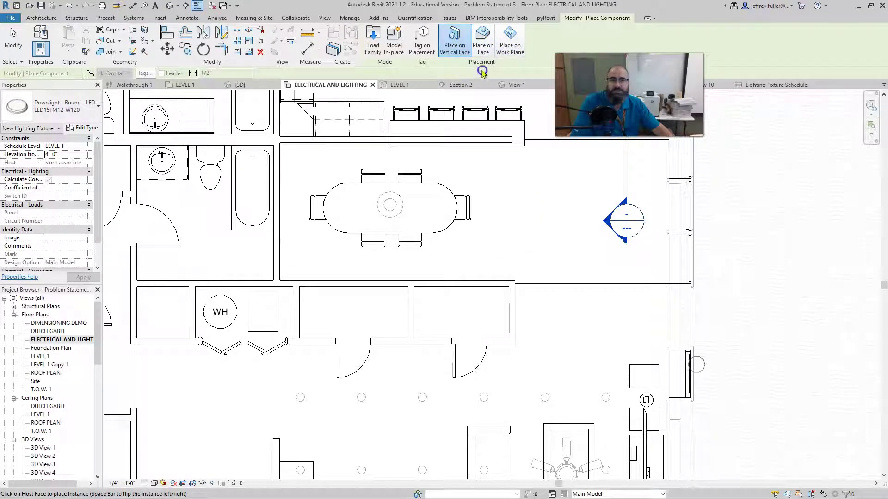
{"action": "left_click", "coordinate": [484, 41]}
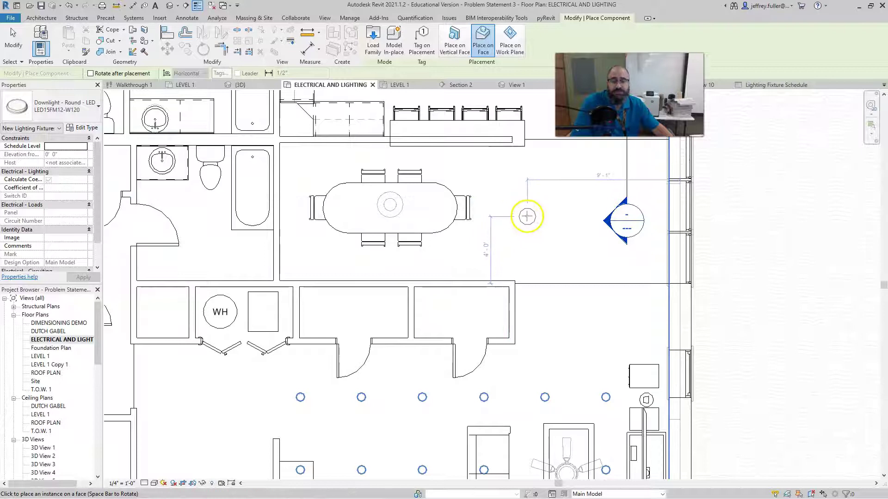
{"action": "scroll", "coordinate": [529, 213], "scroll_direction": "down", "scroll_amount": 2}
{"action": "middle_click_drag", "start_coordinate": [531, 208], "coordinate": [444, 233]}
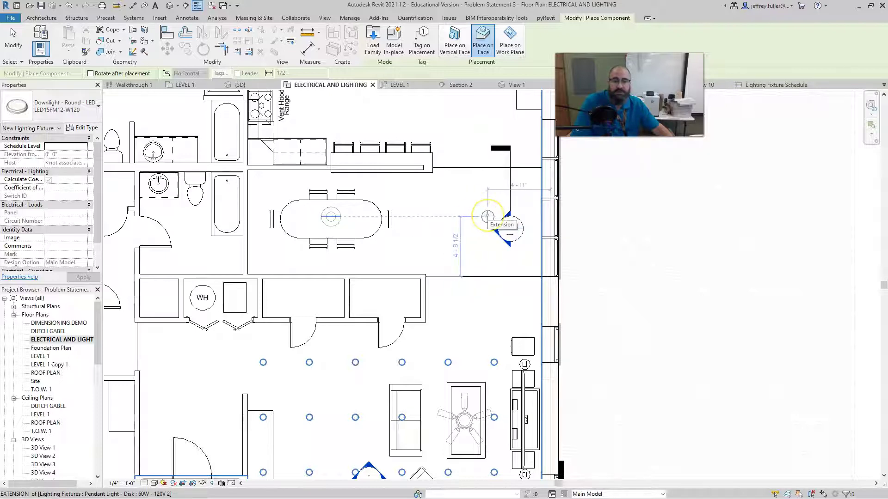
{"action": "left_click", "coordinate": [487, 217]}
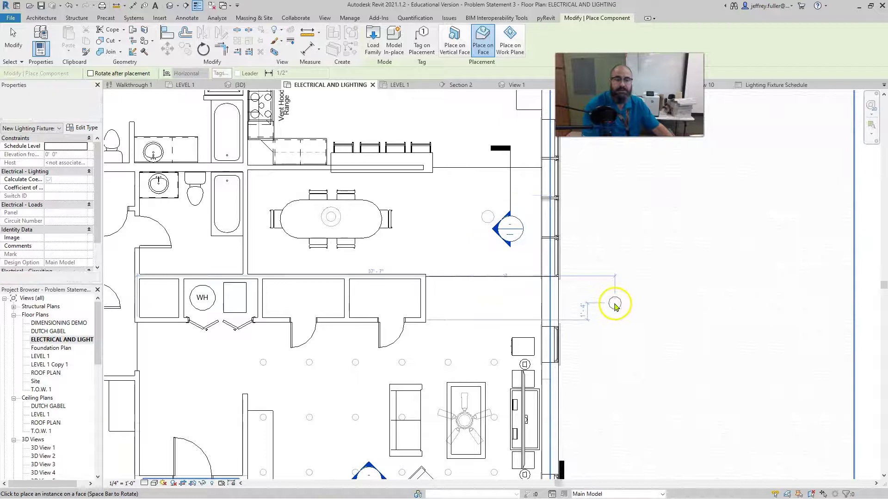
Step: End downlight placement and open Section 3 from its section head near the dining room
{"action": "key", "text": "Escape"}
{"action": "key", "text": "Escape"}
{"action": "middle_click_drag", "start_coordinate": [458, 301], "coordinate": [417, 274]}
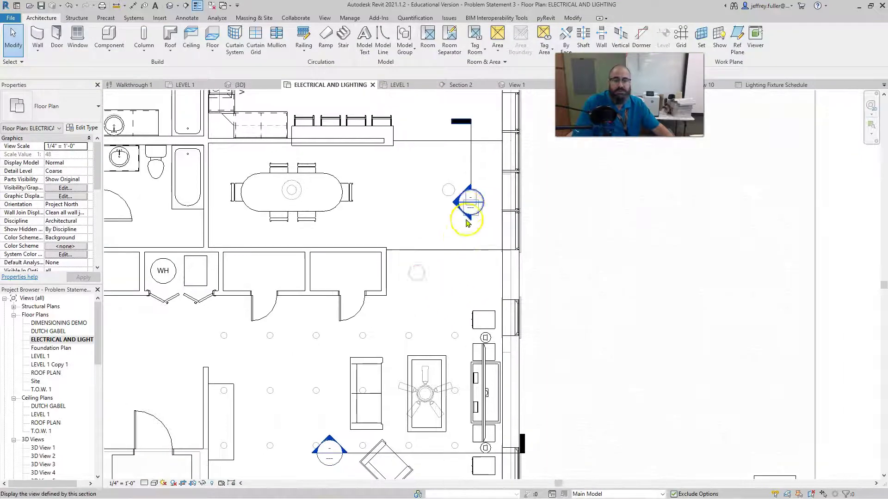
{"action": "left_click_drag", "start_coordinate": [473, 183], "coordinate": [491, 194]}
{"action": "scroll", "coordinate": [571, 247], "scroll_direction": "down", "scroll_amount": 1}
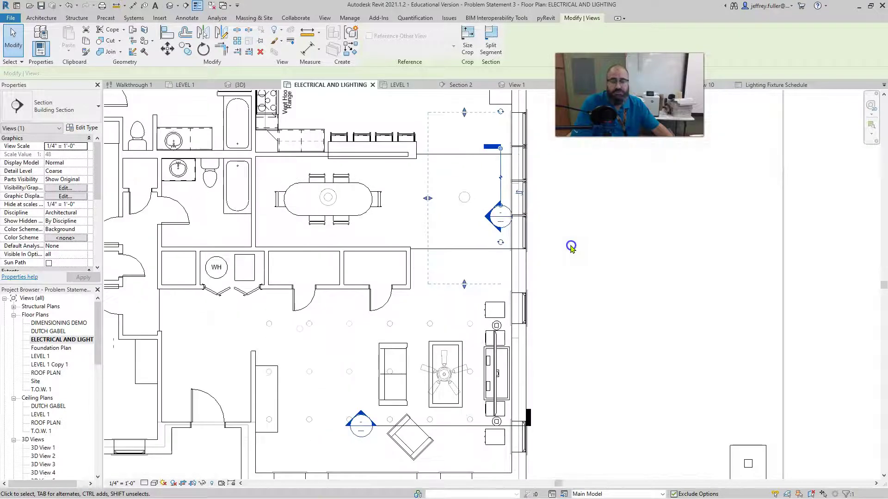
{"action": "left_click", "coordinate": [570, 246]}
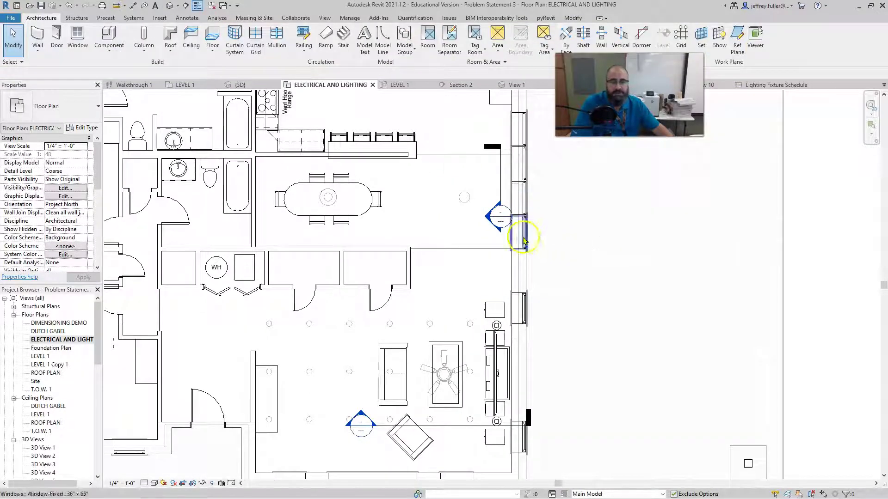
{"action": "double_click", "coordinate": [488, 219]}
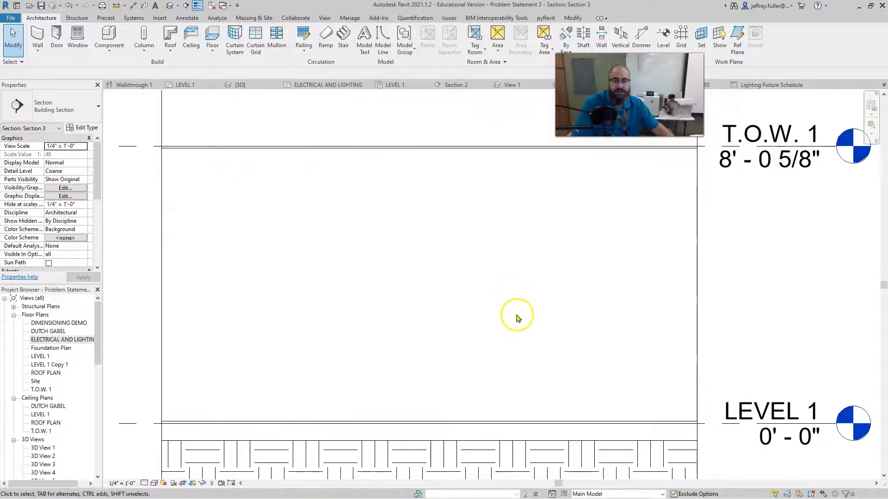
{"action": "scroll", "coordinate": [502, 264], "scroll_direction": "up", "scroll_amount": 2}
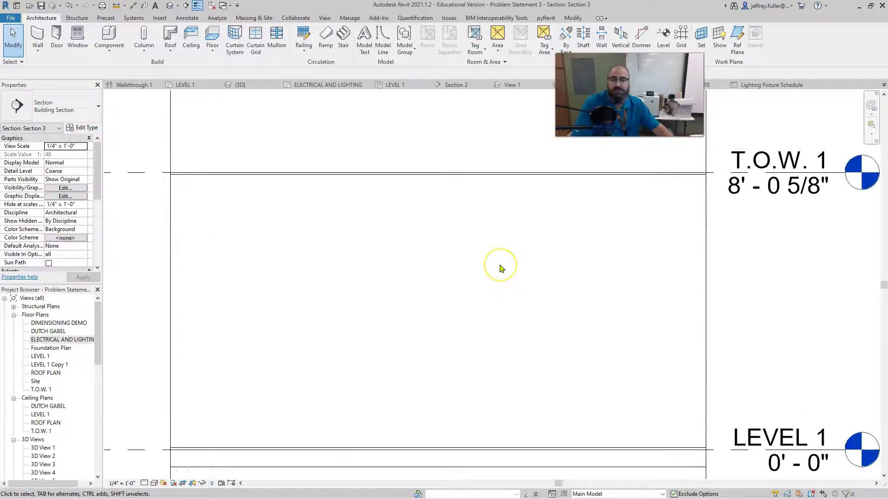
{"action": "scroll", "coordinate": [502, 268], "scroll_direction": "down", "scroll_amount": 3}
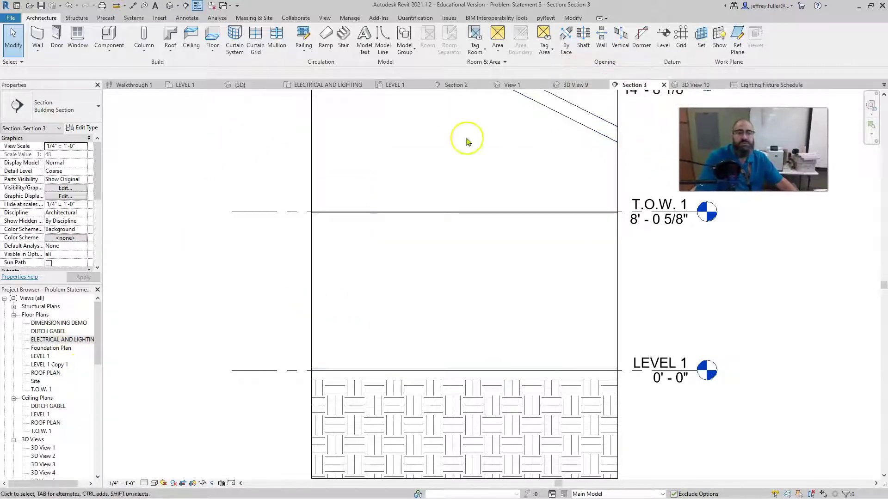
Step: Reopen the ELECTRICAL AND LIGHTING plan and inspect the new downlight and Section 3 line
{"action": "left_click", "coordinate": [396, 85]}
{"action": "left_click", "coordinate": [60, 340]}
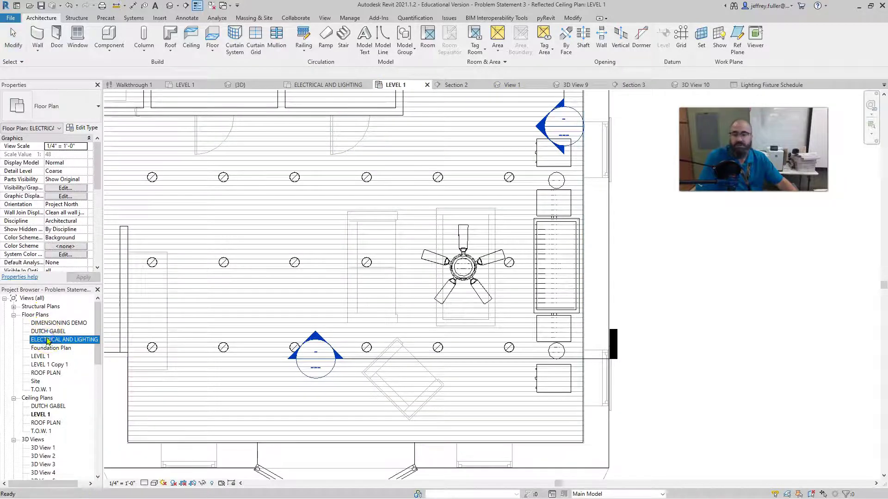
{"action": "double_click", "coordinate": [51, 340]}
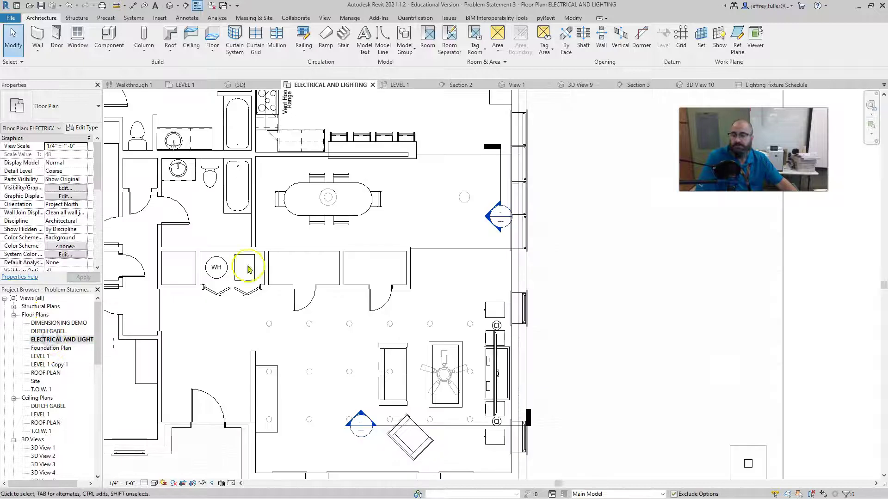
{"action": "left_click", "coordinate": [464, 205]}
{"action": "middle_click_drag", "start_coordinate": [464, 208], "coordinate": [433, 225]}
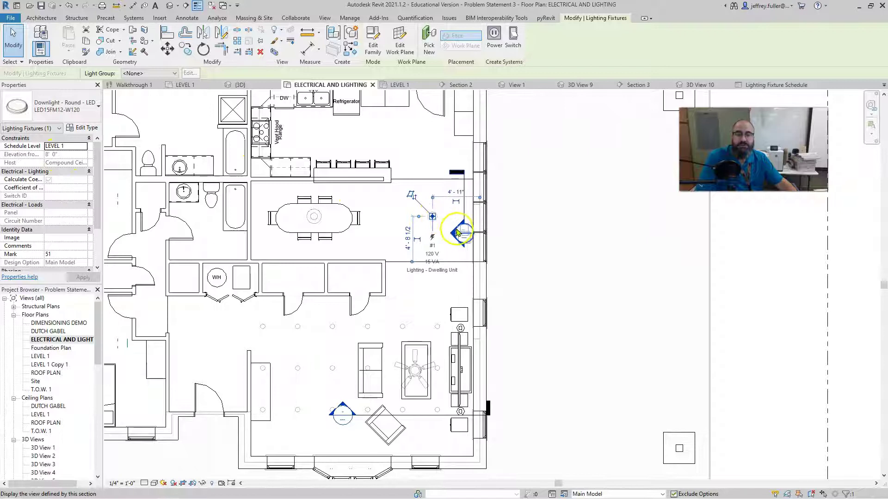
{"action": "left_click", "coordinate": [457, 177]}
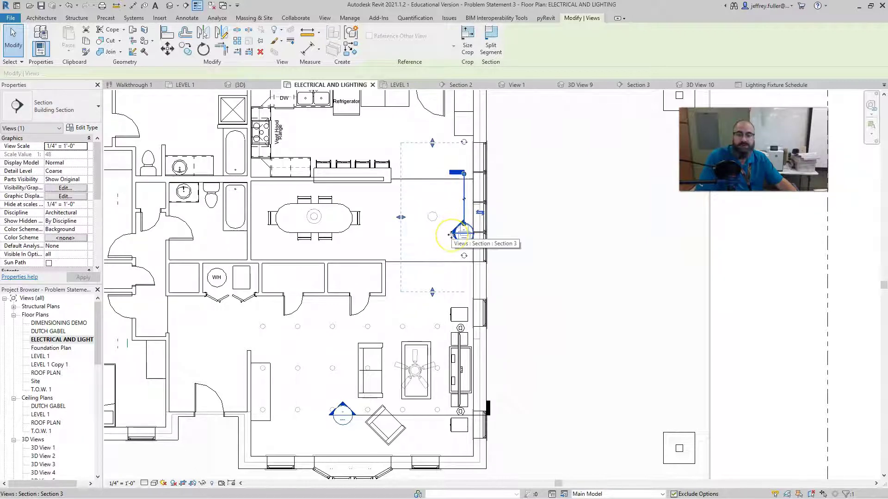
{"action": "left_click", "coordinate": [513, 231]}
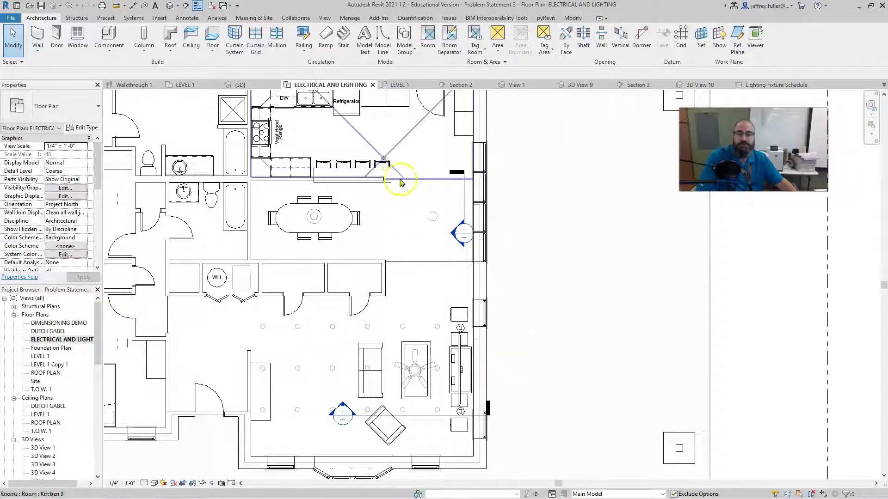
Step: Place a camera below the dining room aimed at the ceiling, creating 3D View 11 showing the round downlight
{"action": "left_click", "coordinate": [179, 6]}
{"action": "left_click", "coordinate": [189, 27]}
{"action": "left_click", "coordinate": [404, 292]}
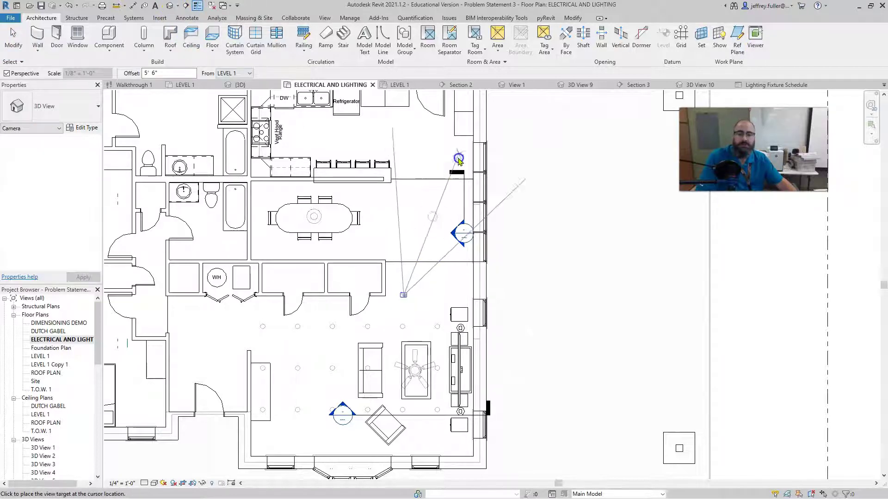
{"action": "left_click", "coordinate": [592, 138]}
{"action": "left_click", "coordinate": [515, 266]}
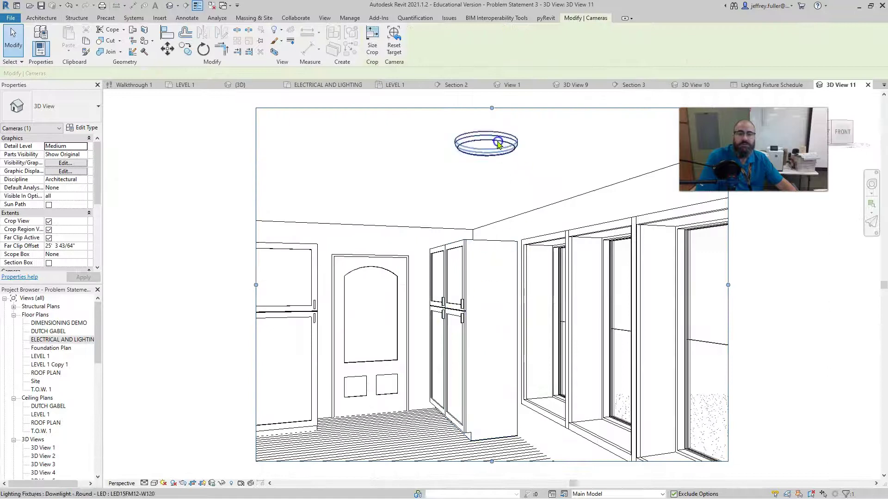
Step: Deselect the camera and reopen the ELECTRICAL AND LIGHTING floor plan
{"action": "key", "text": "Escape"}
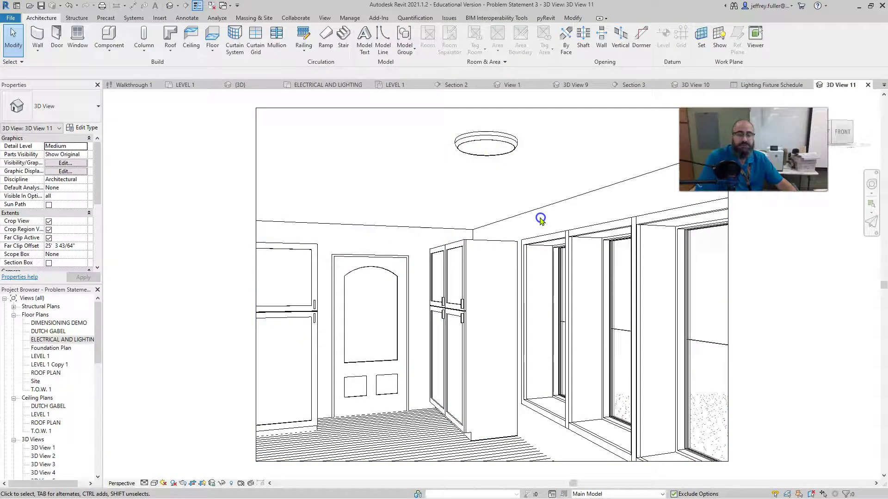
{"action": "scroll", "coordinate": [280, 357], "scroll_direction": "down", "scroll_amount": 2}
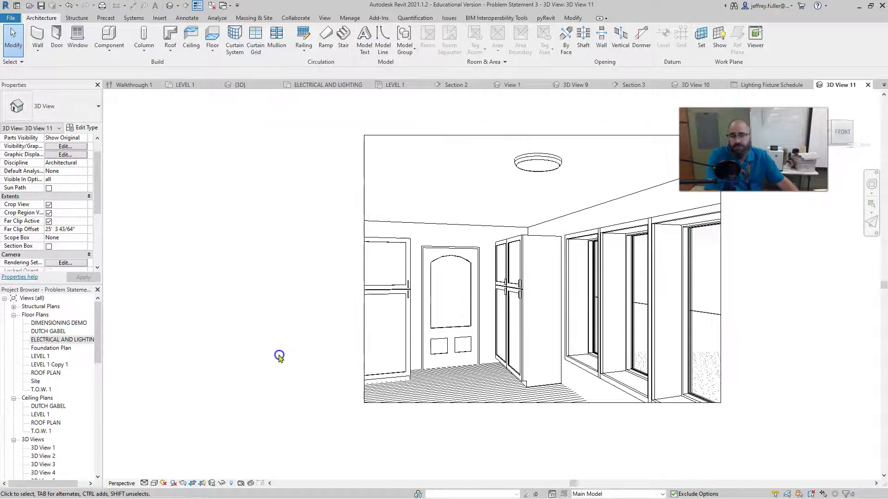
{"action": "left_click", "coordinate": [77, 342]}
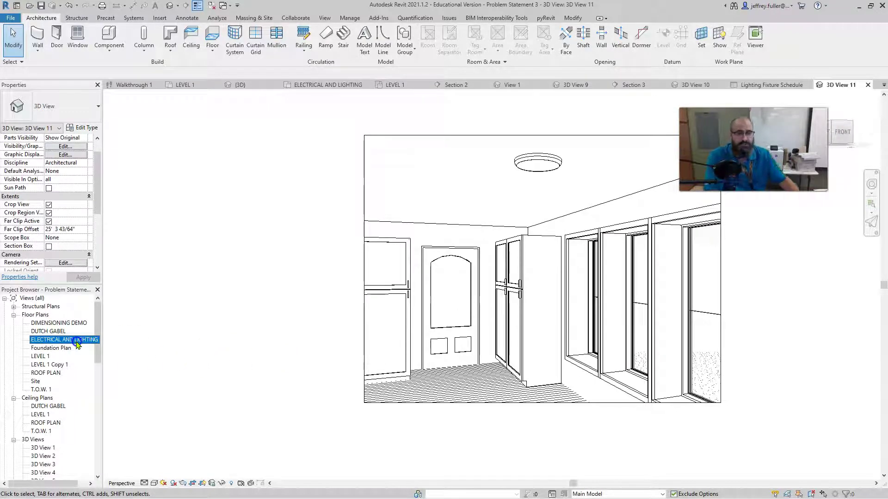
{"action": "double_click", "coordinate": [76, 341]}
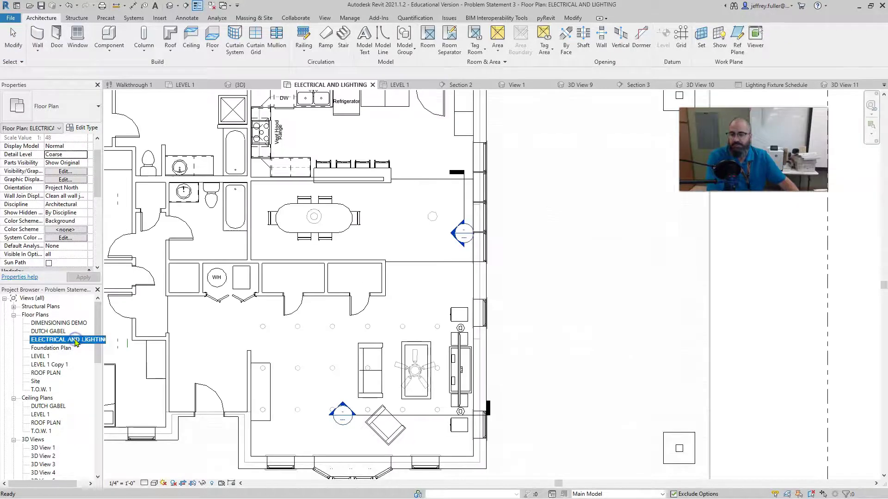
{"action": "middle_click_drag", "start_coordinate": [402, 251], "coordinate": [468, 245]}
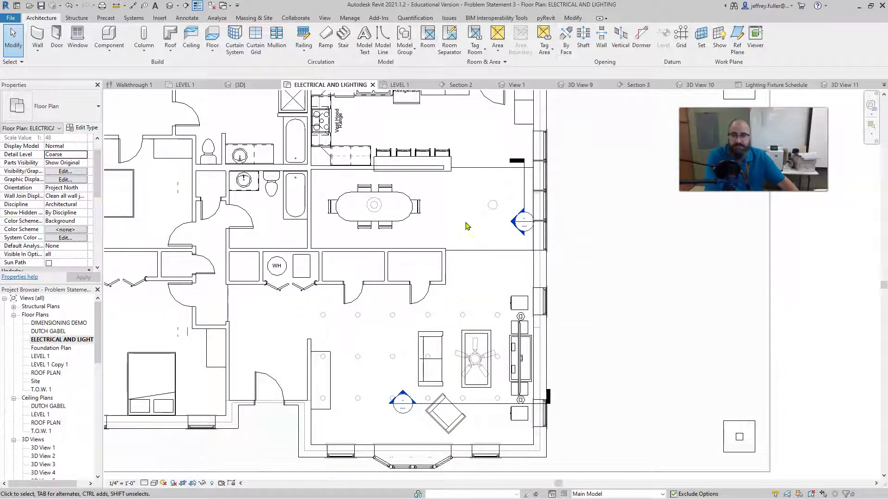
{"action": "scroll", "coordinate": [469, 230], "scroll_direction": "down", "scroll_amount": 3}
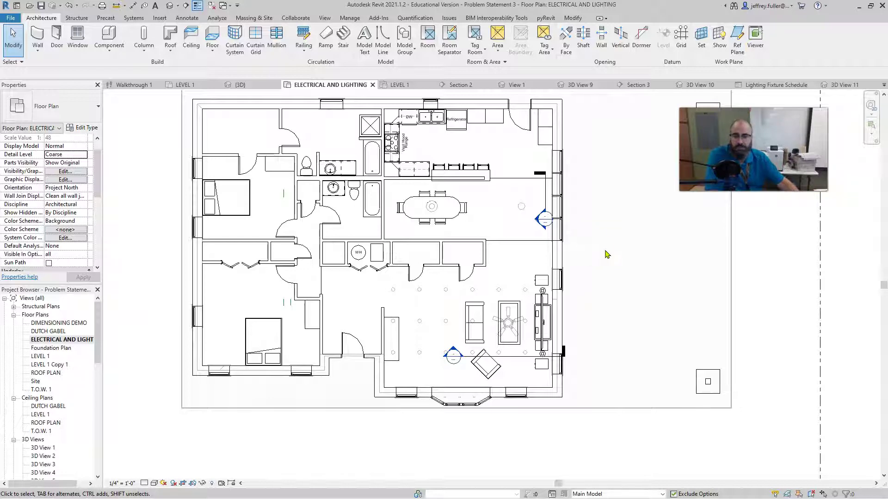
{"action": "scroll", "coordinate": [586, 252], "scroll_direction": "down", "scroll_amount": 2}
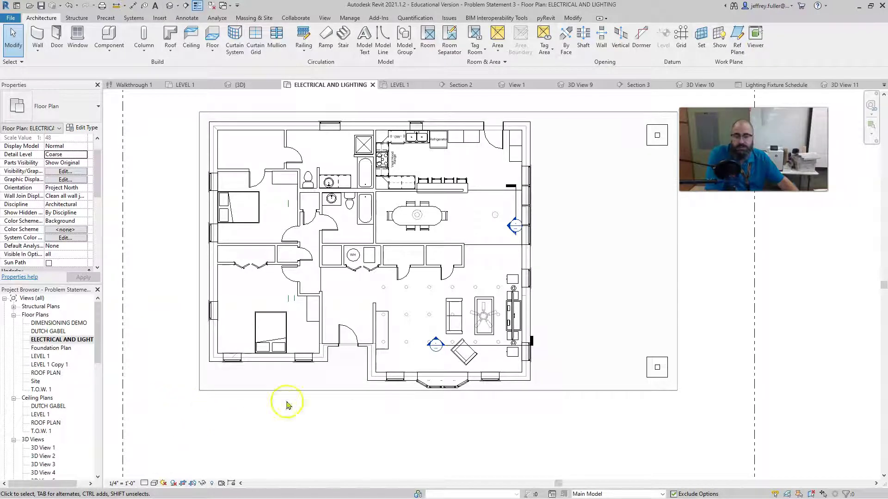
{"action": "scroll", "coordinate": [365, 383], "scroll_direction": "up", "scroll_amount": 2}
{"action": "middle_click_drag", "start_coordinate": [396, 363], "coordinate": [337, 347]}
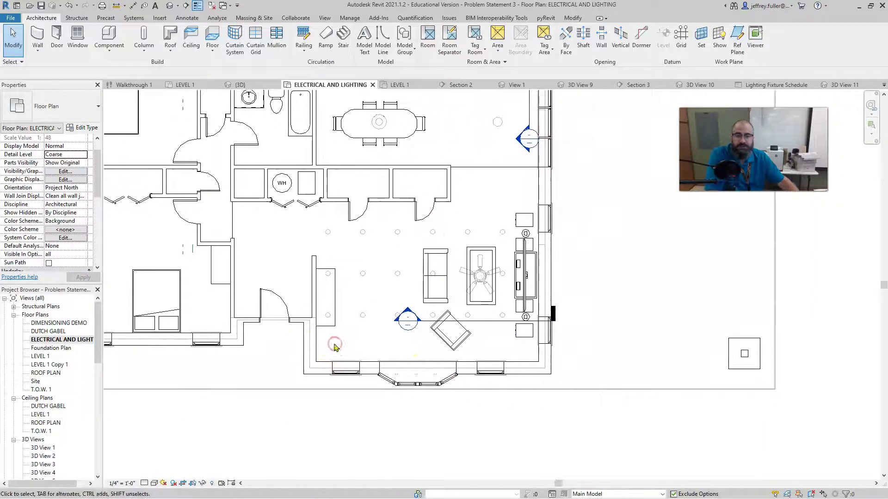